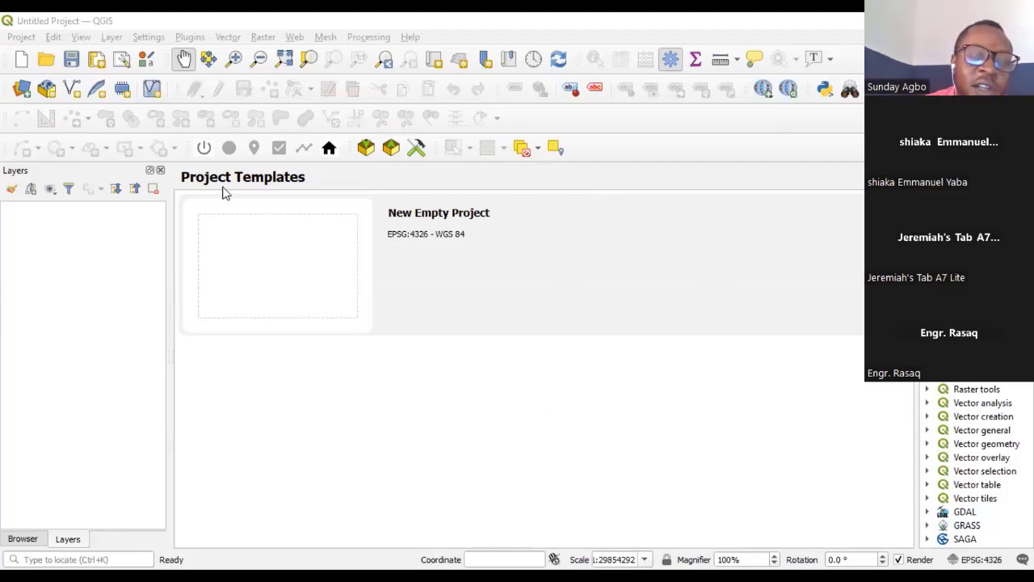
# Step: Create a new empty project
pyautogui.click(21, 59)
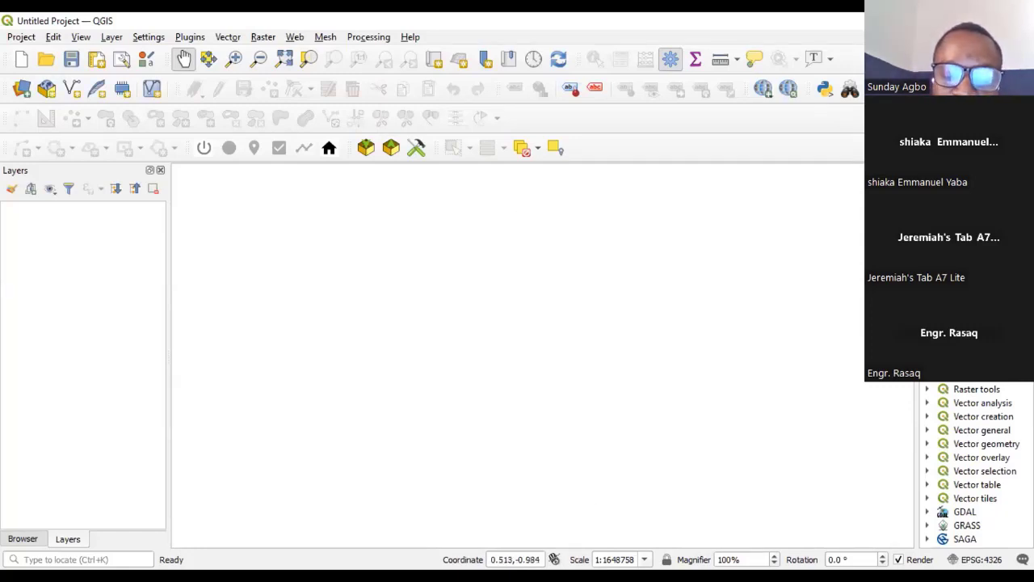
pyautogui.click(754, 58)
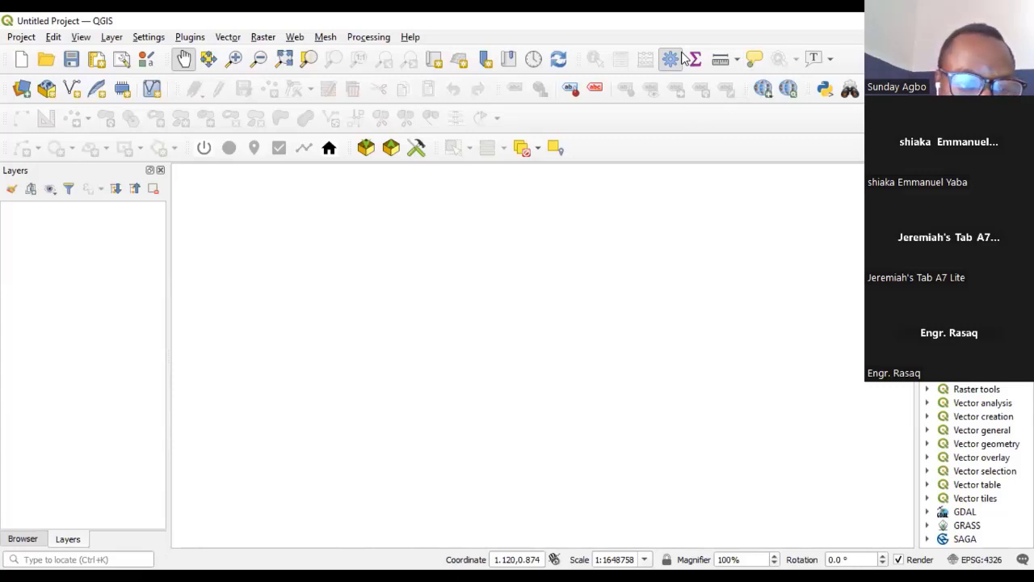
pyautogui.hotkey('alt', 'Tab')
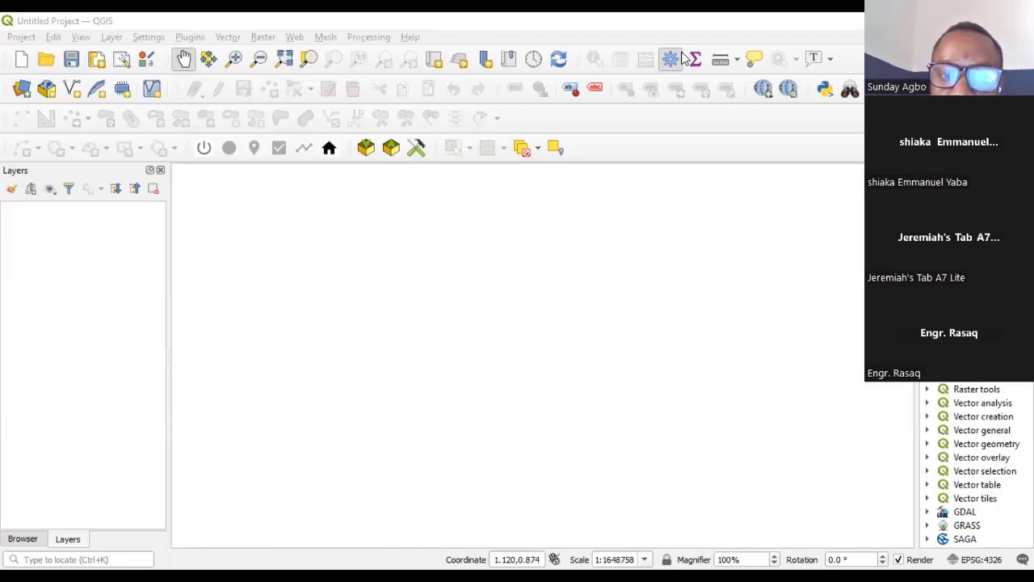
pyautogui.click(502, 484)
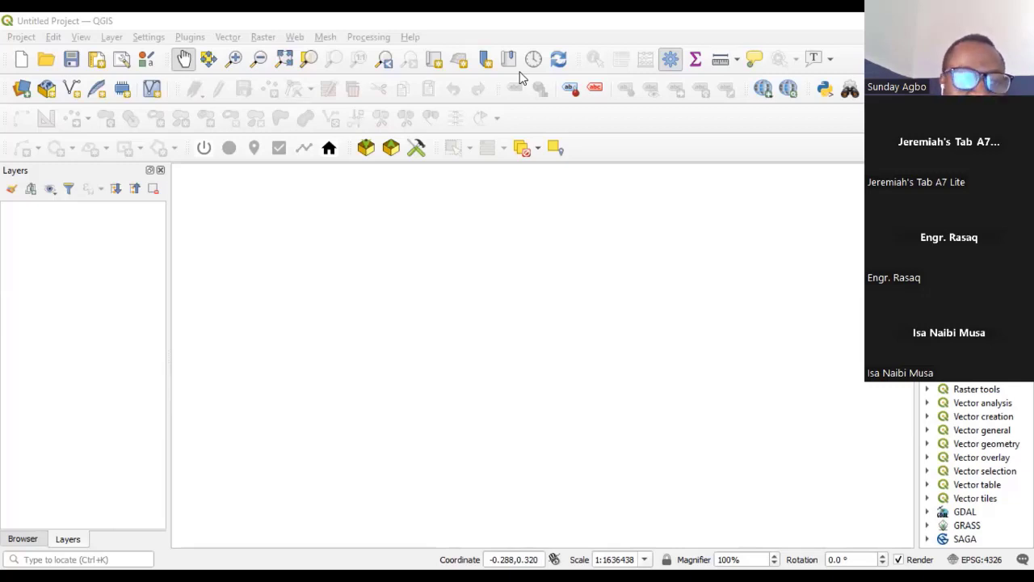
# Step: Switch to File Explorer and create a new folder named "gis folder" on the Desktop
pyautogui.hotkey('alt', 'Tab')
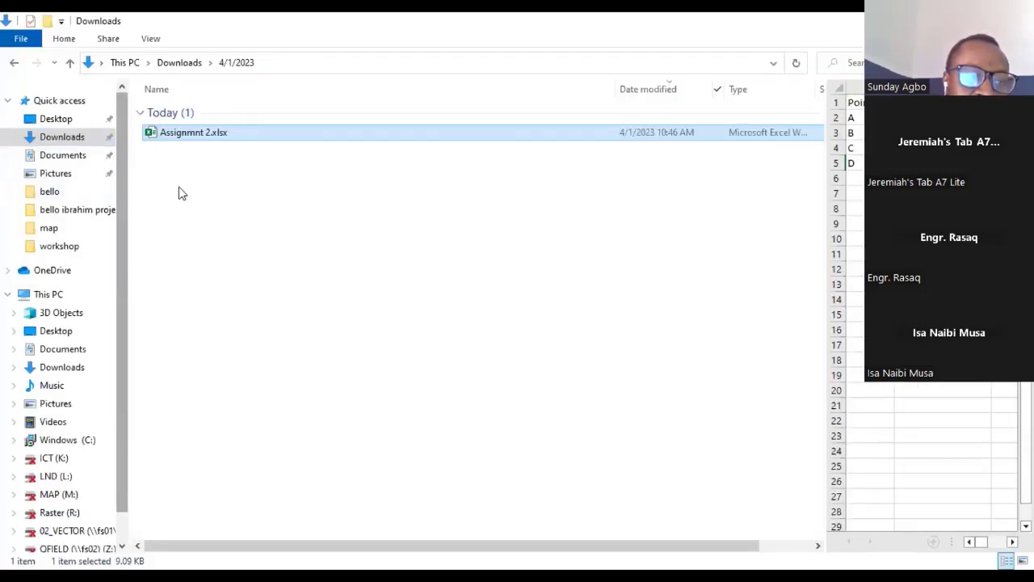
pyautogui.click(53, 119)
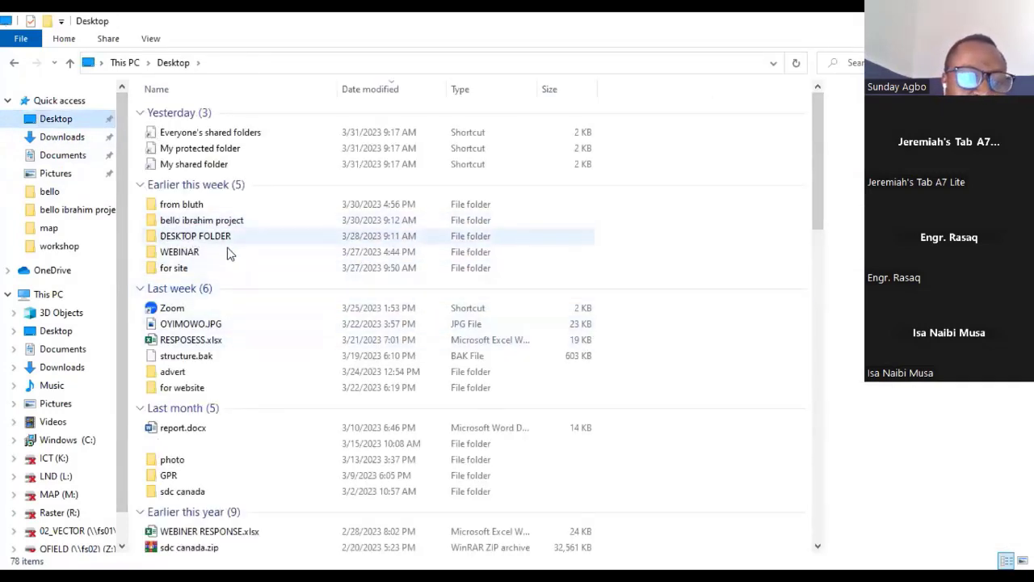
pyautogui.scroll(-2, 273, 330)
pyautogui.scroll(2, 272, 330)
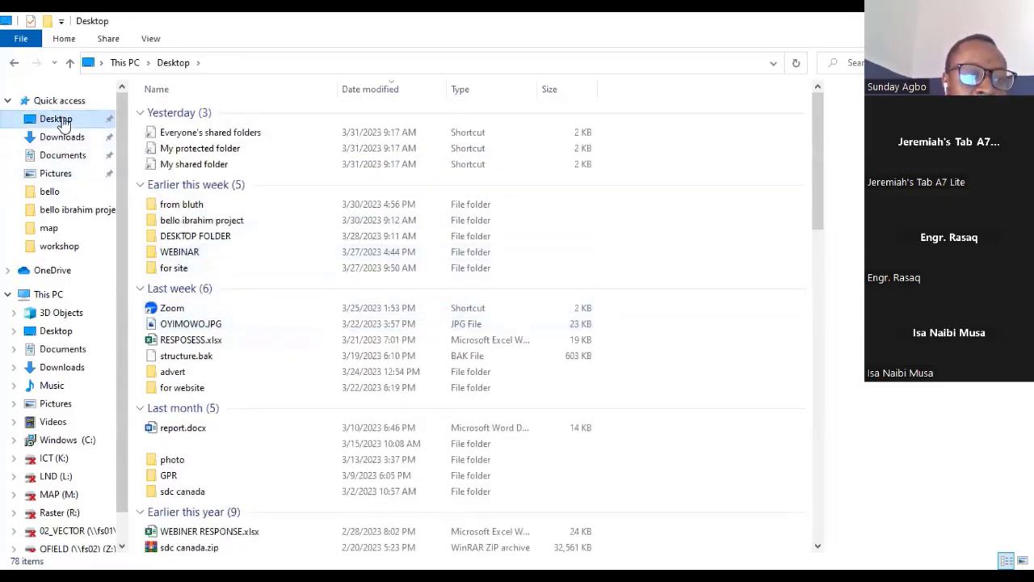
pyautogui.scroll(-8, 406, 330)
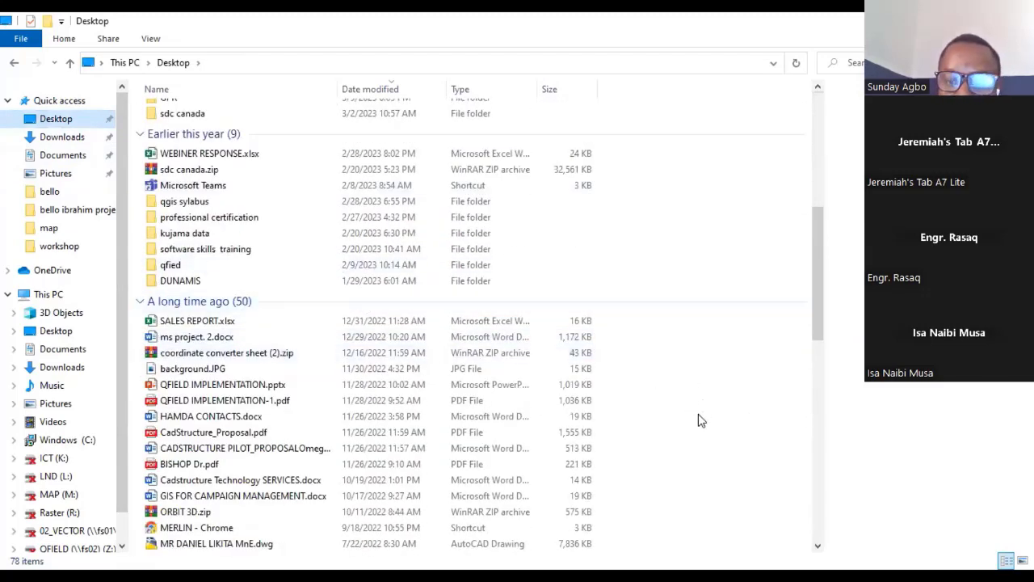
pyautogui.scroll(-2, 698, 412)
pyautogui.scroll(8, 698, 412)
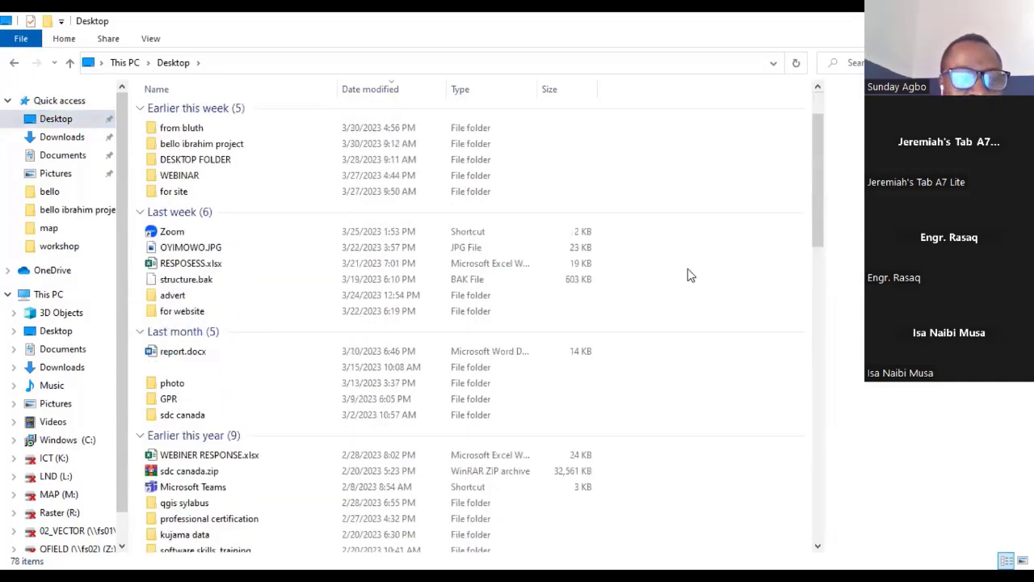
pyautogui.rightClick(687, 270)
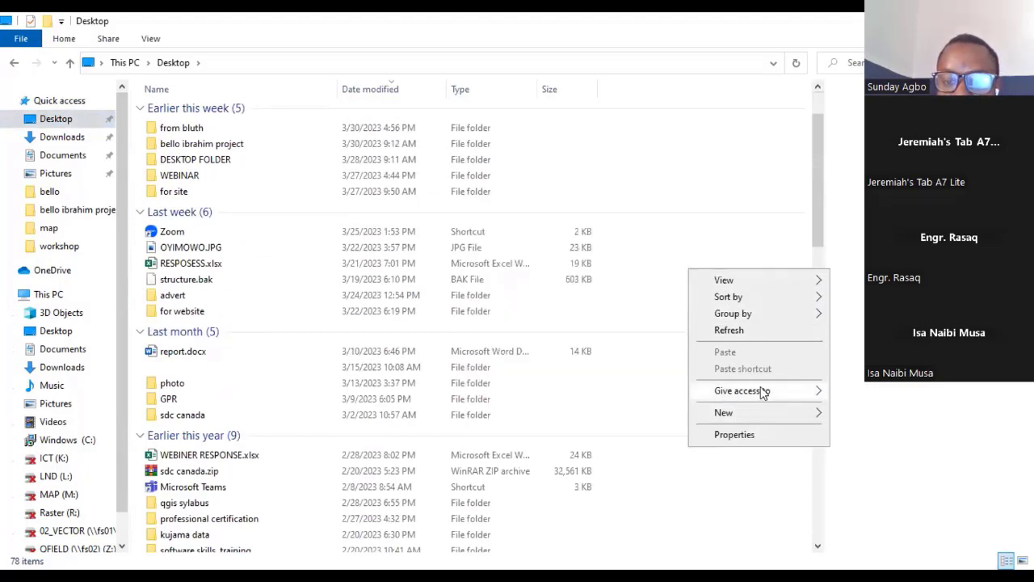
pyautogui.click(505, 204)
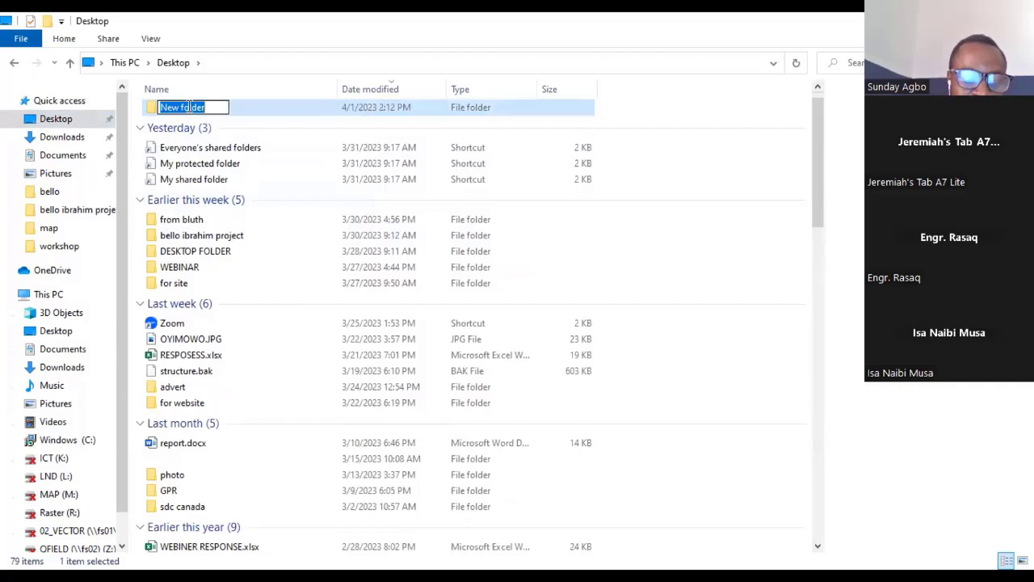
pyautogui.write('gis')
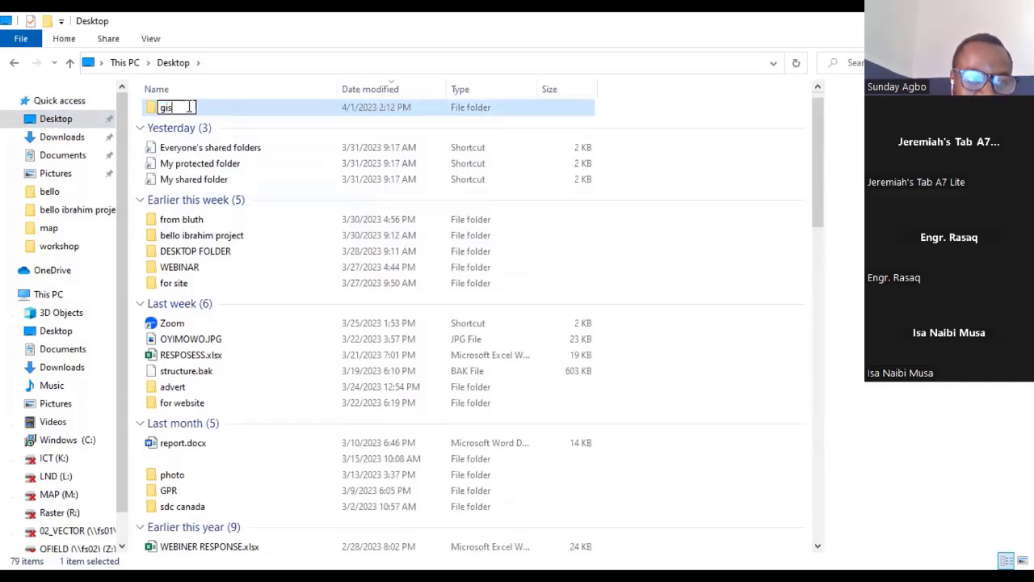
pyautogui.write(' fold')
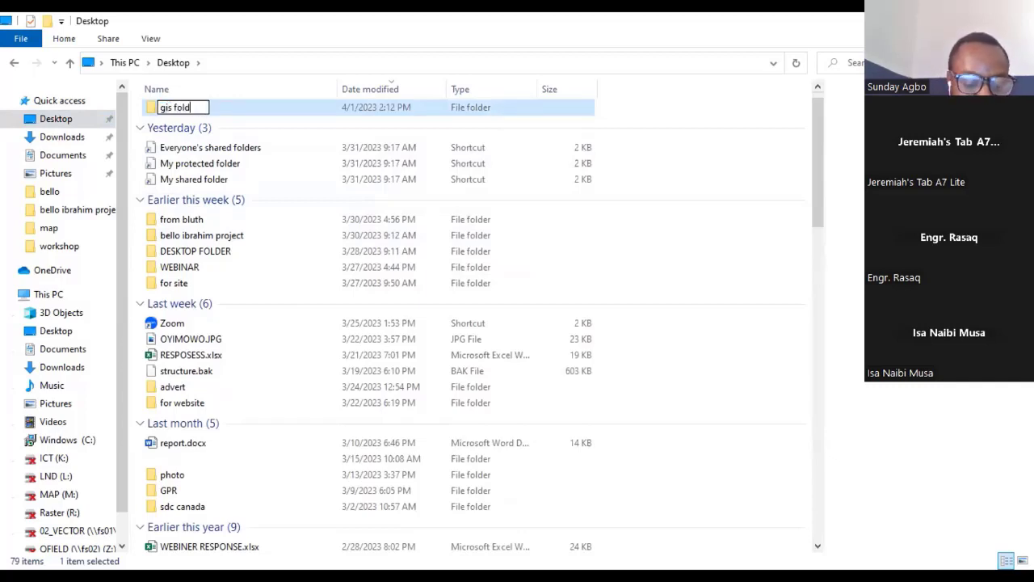
pyautogui.write('er')
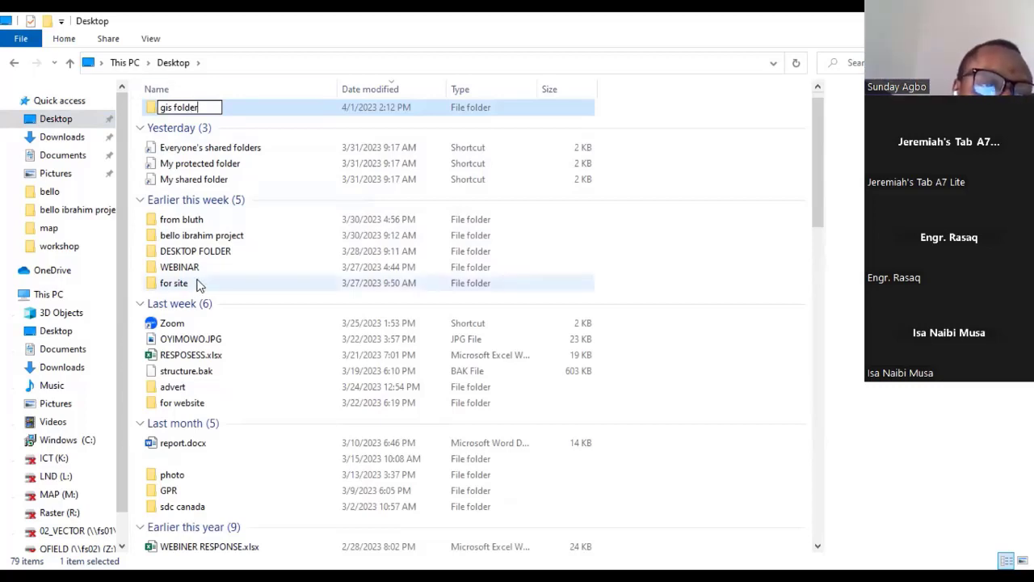
pyautogui.click(227, 113)
# Step: Open "gis folder" and create a subfolder named "shp" inside it
pyautogui.doubleClick(227, 110)
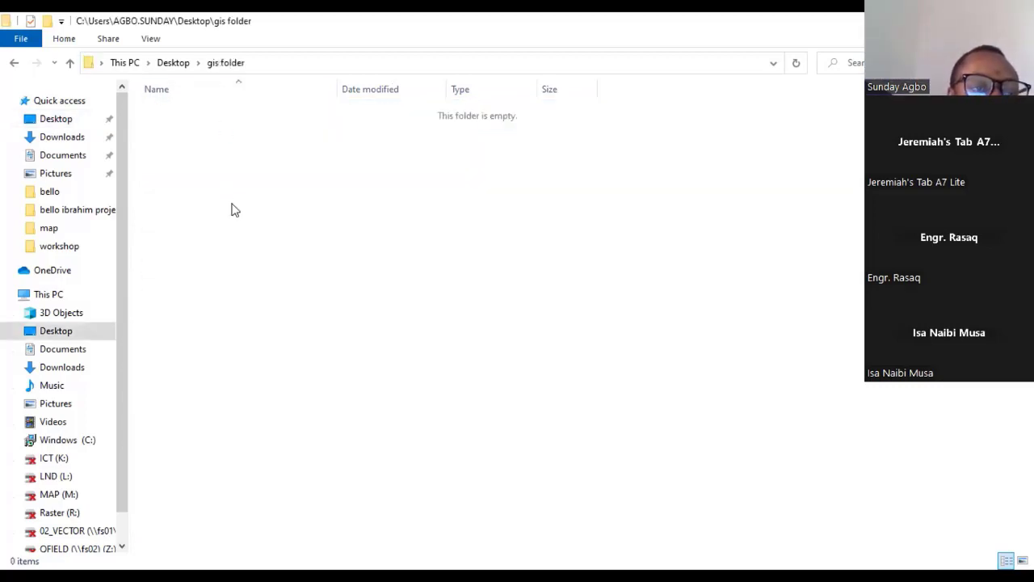
pyautogui.rightClick(184, 157)
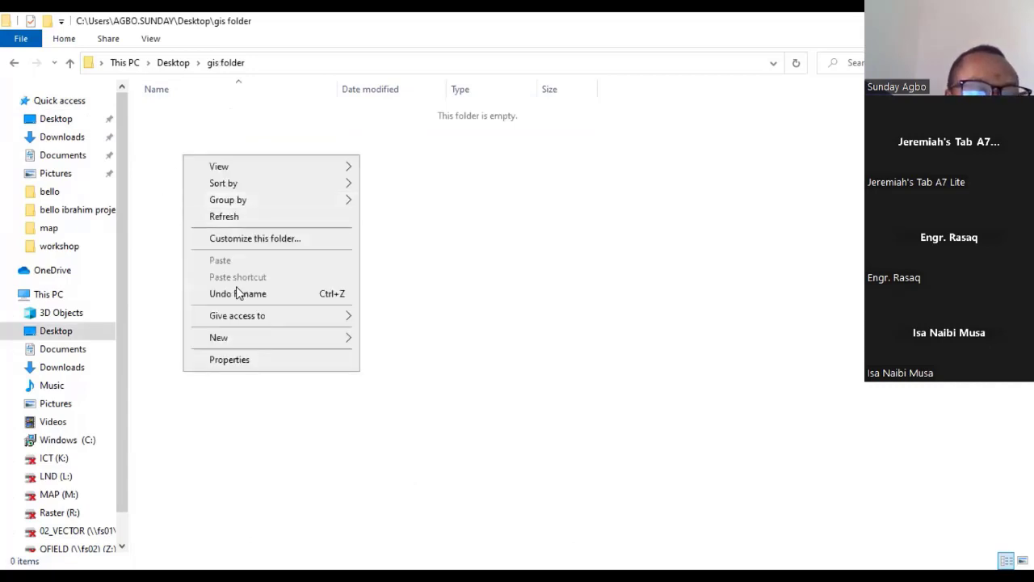
pyautogui.moveTo(350, 342)
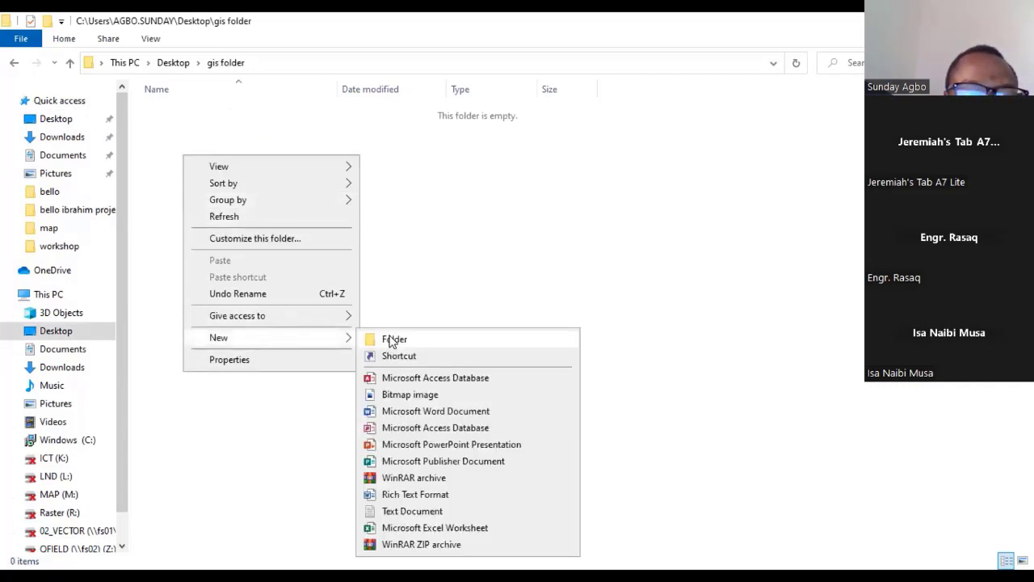
pyautogui.click(388, 338)
pyautogui.write('shp')
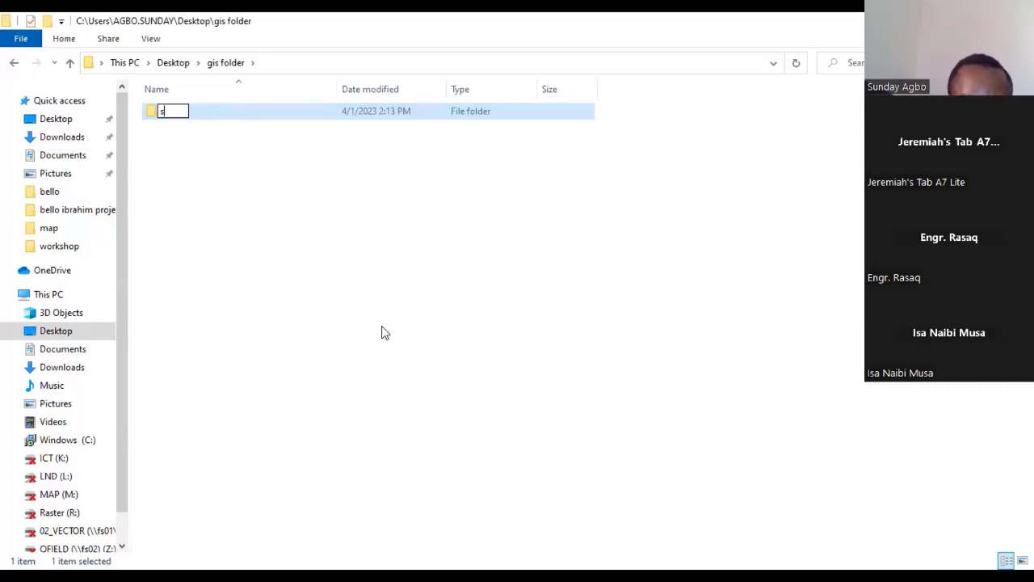
pyautogui.click(263, 267)
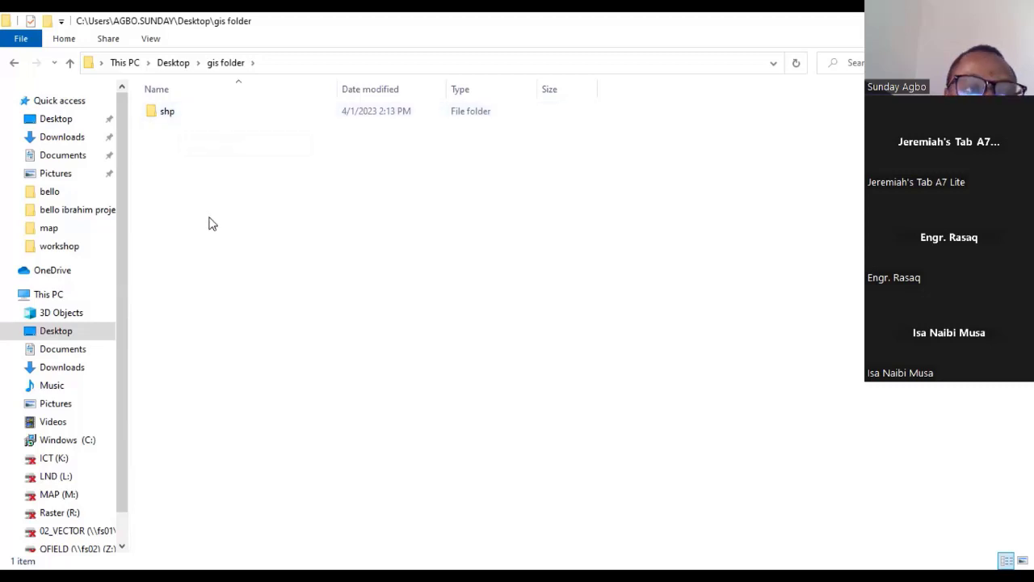
# Step: Create a subfolder named "maps" in "gis folder", look inside it, and return to the parent folder
pyautogui.rightClick(191, 153)
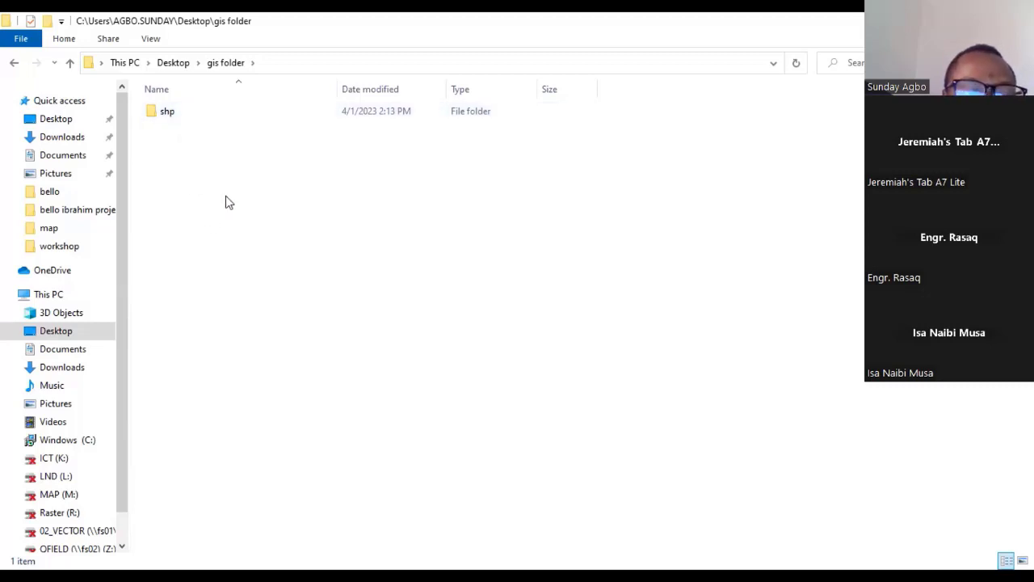
pyautogui.moveTo(355, 340)
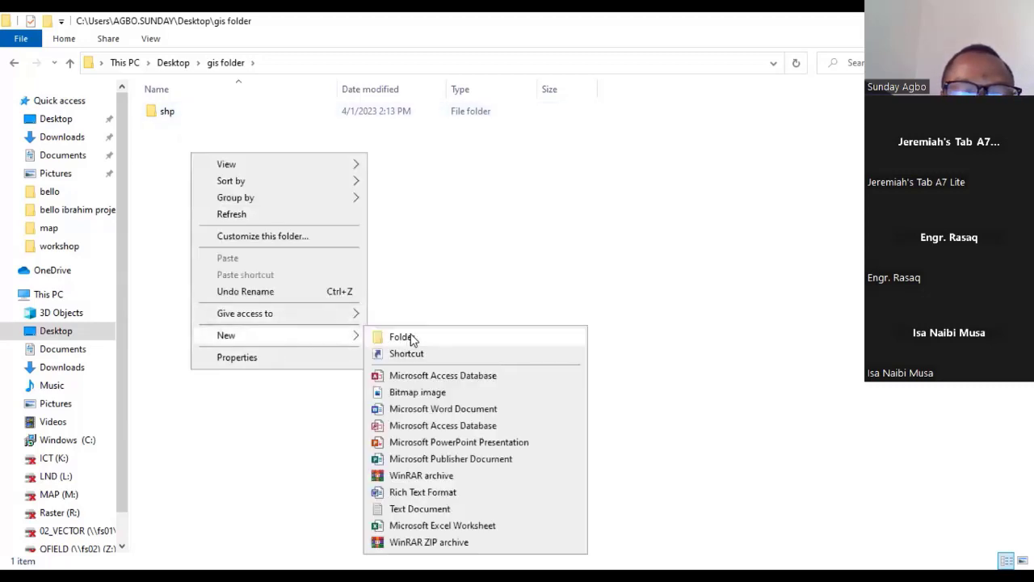
pyautogui.click(418, 338)
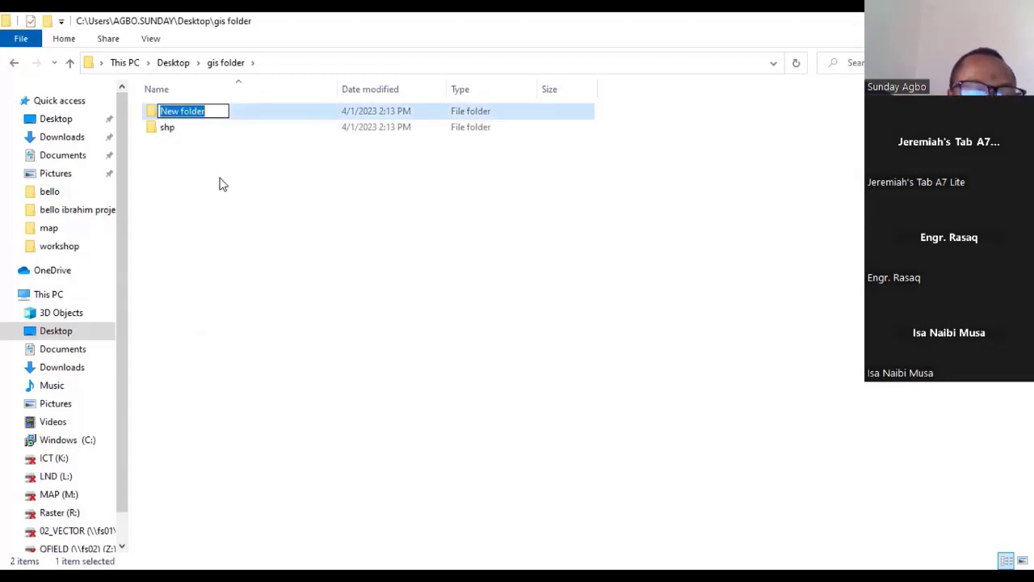
pyautogui.write('m')
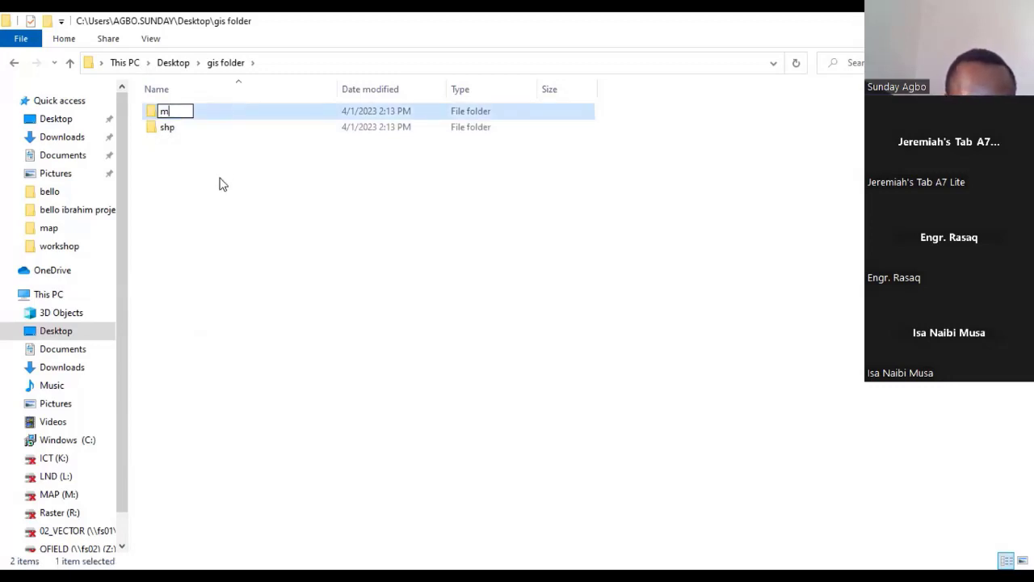
pyautogui.write('aps')
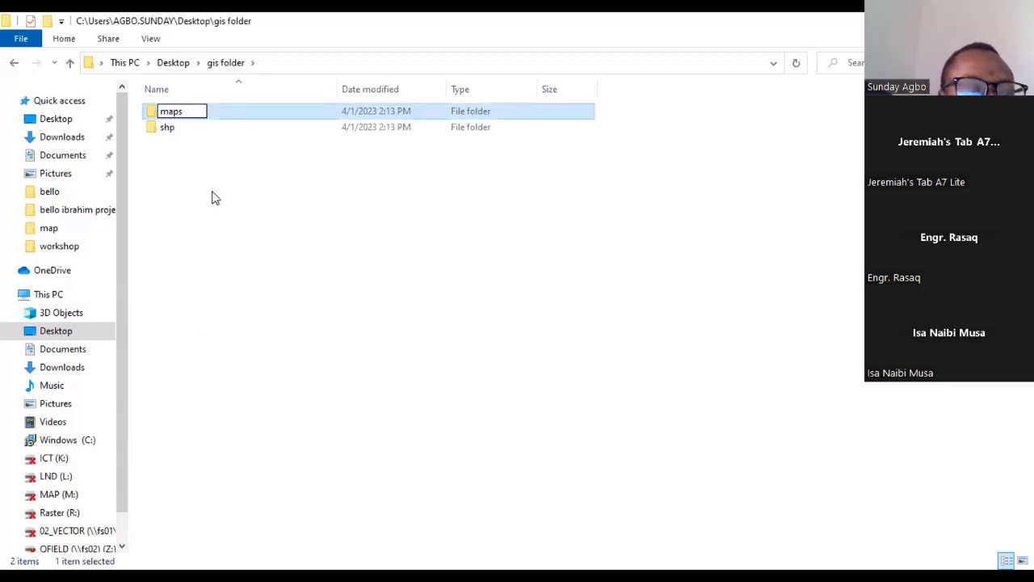
pyautogui.click(189, 125)
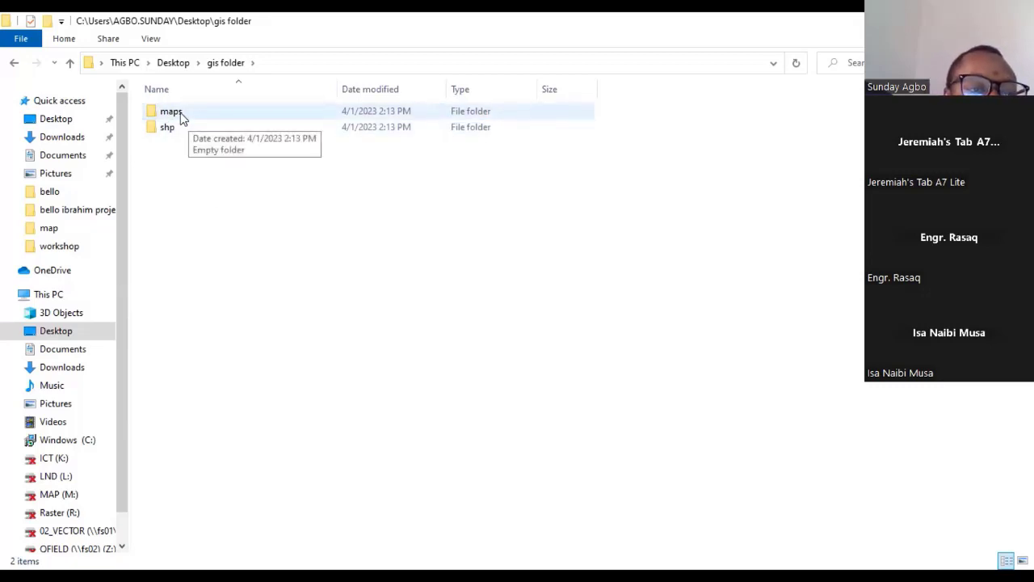
pyautogui.doubleClick(180, 114)
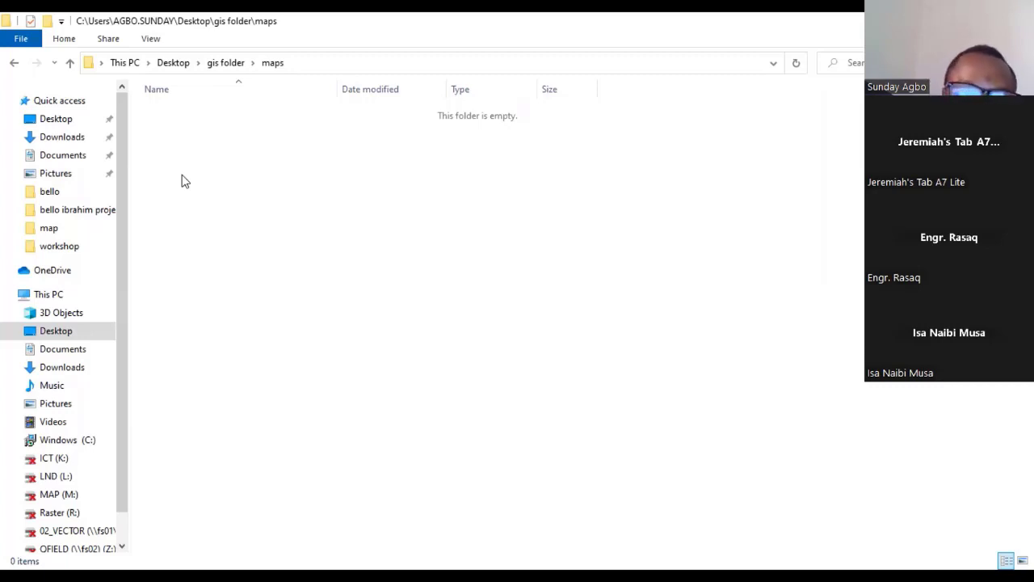
pyautogui.click(13, 63)
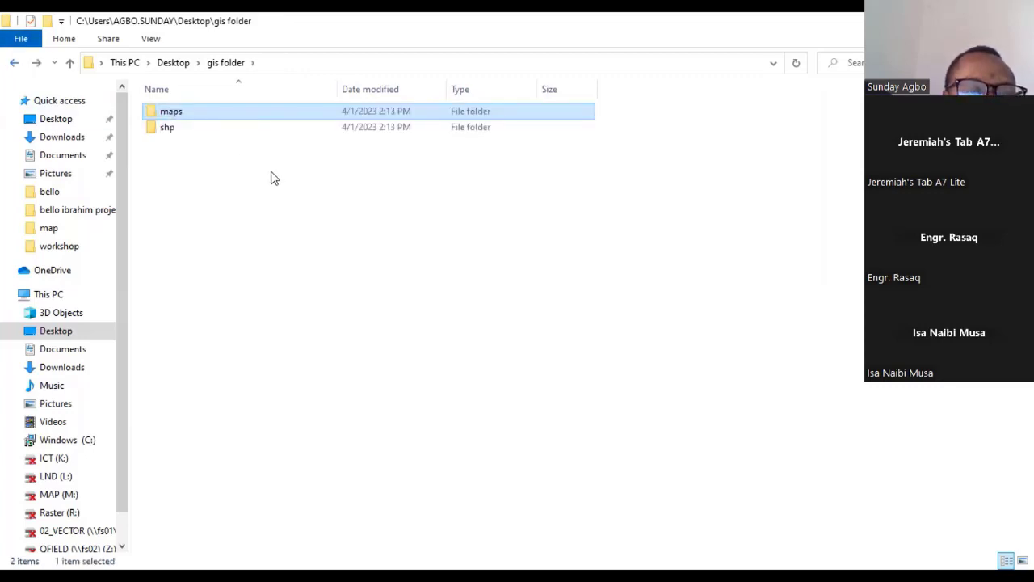
# Step: Create a third subfolder named "project" inside "gis folder"
pyautogui.rightClick(217, 183)
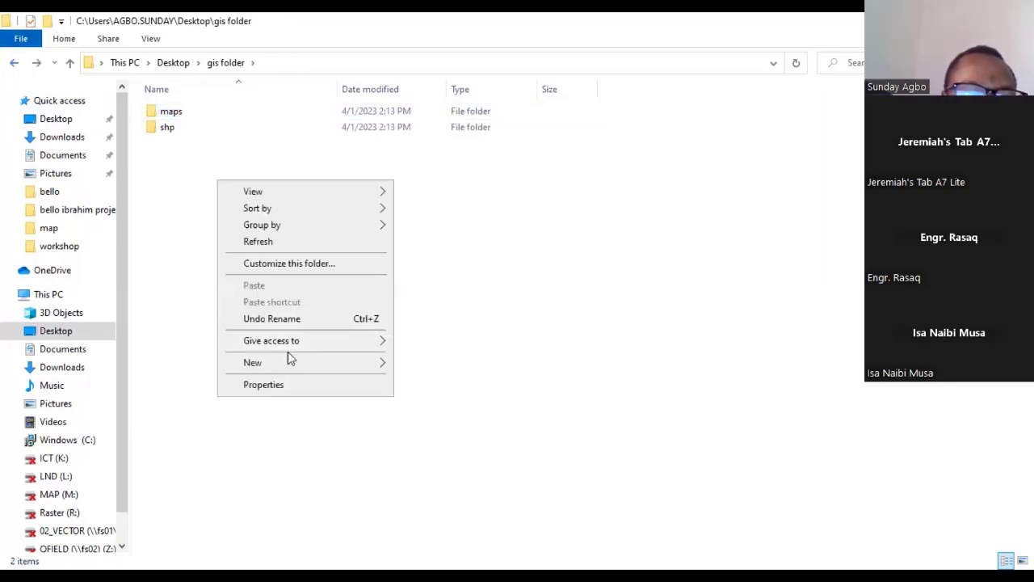
pyautogui.moveTo(353, 364)
pyautogui.click(417, 368)
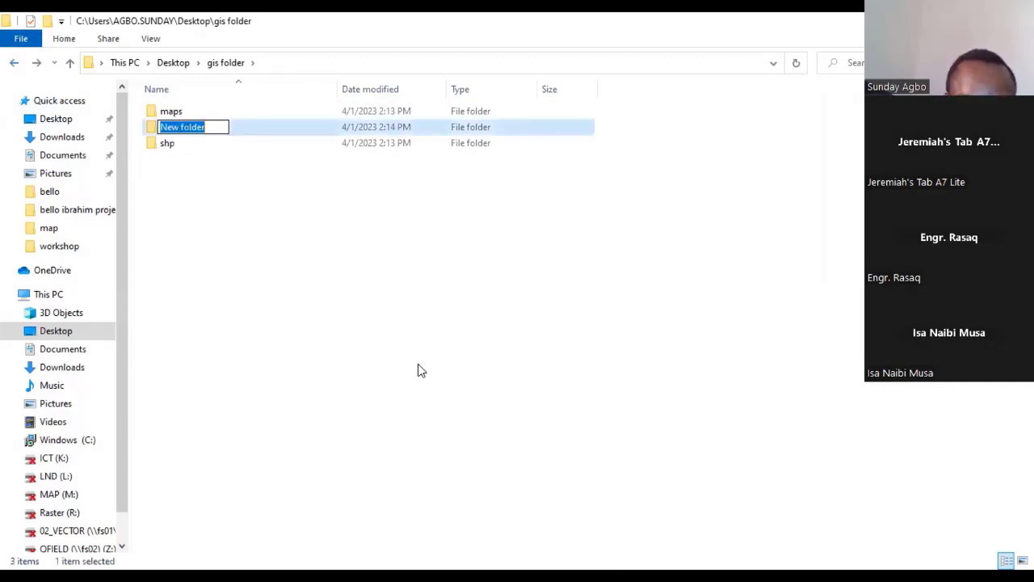
pyautogui.write('proj')
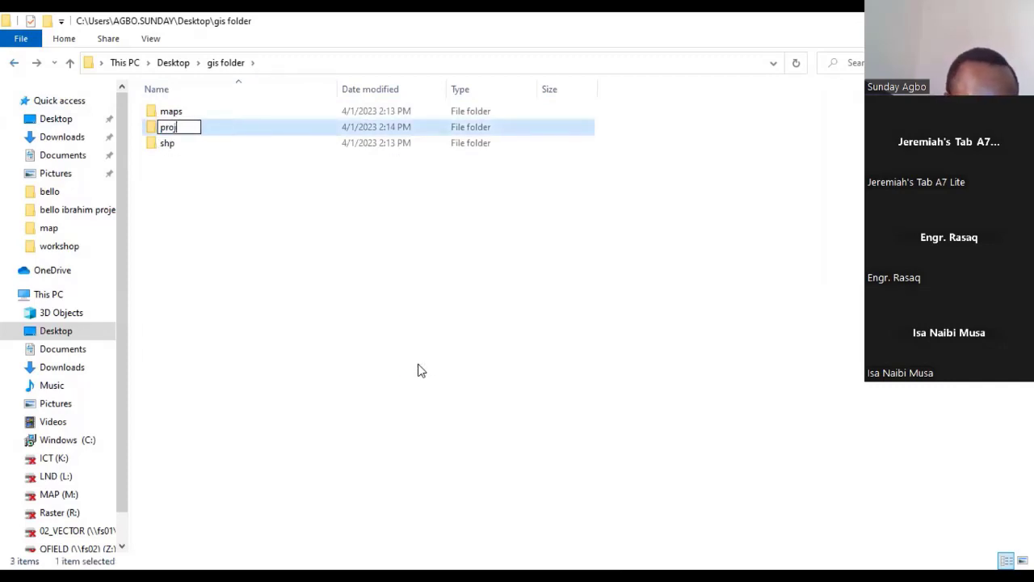
pyautogui.write('ect')
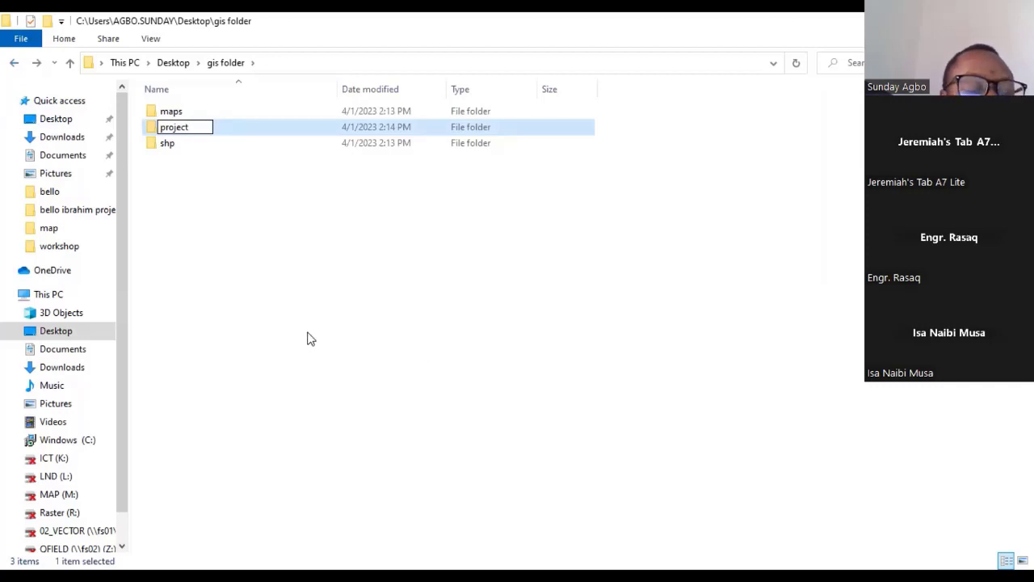
pyautogui.click(274, 200)
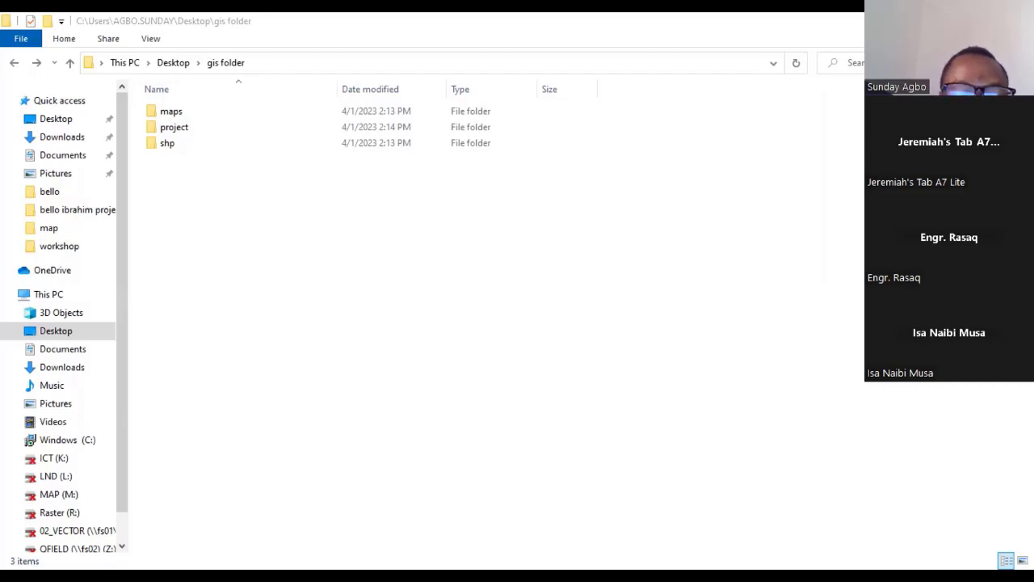
# Step: Switch back to the untitled project in QGIS
pyautogui.hotkey('alt', 'Tab')
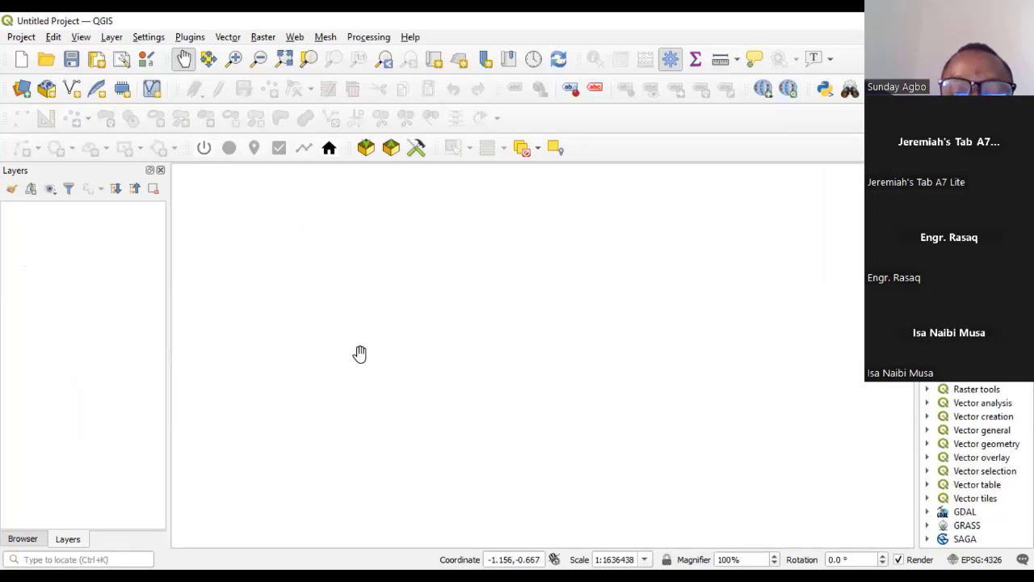
pyautogui.click(22, 37)
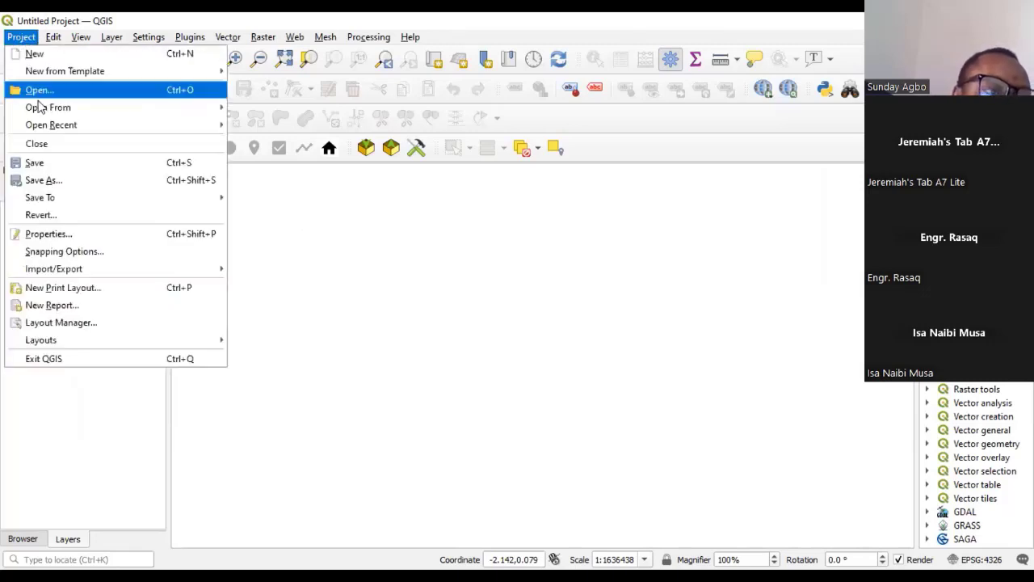
pyautogui.click(51, 165)
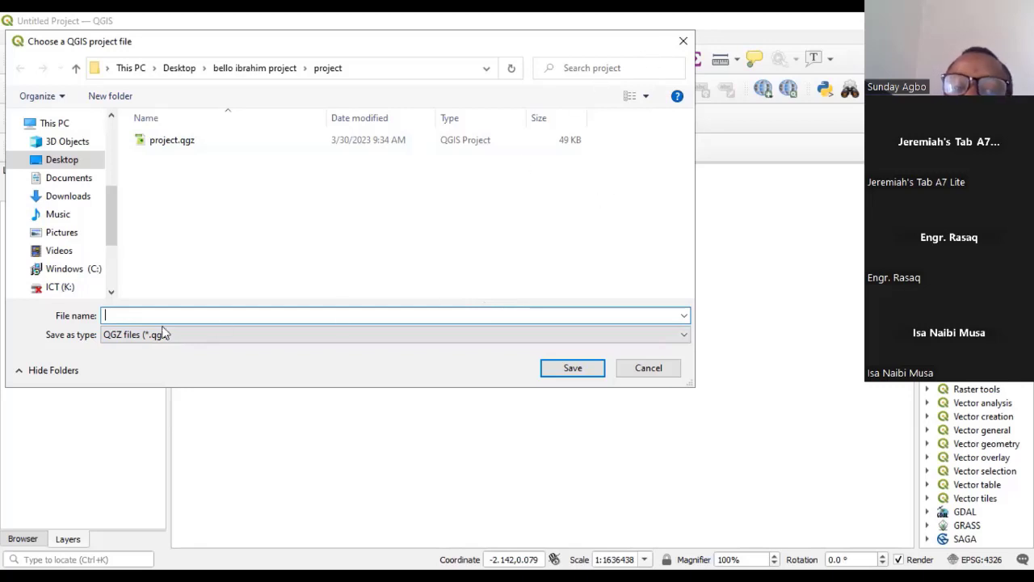
pyautogui.click(685, 44)
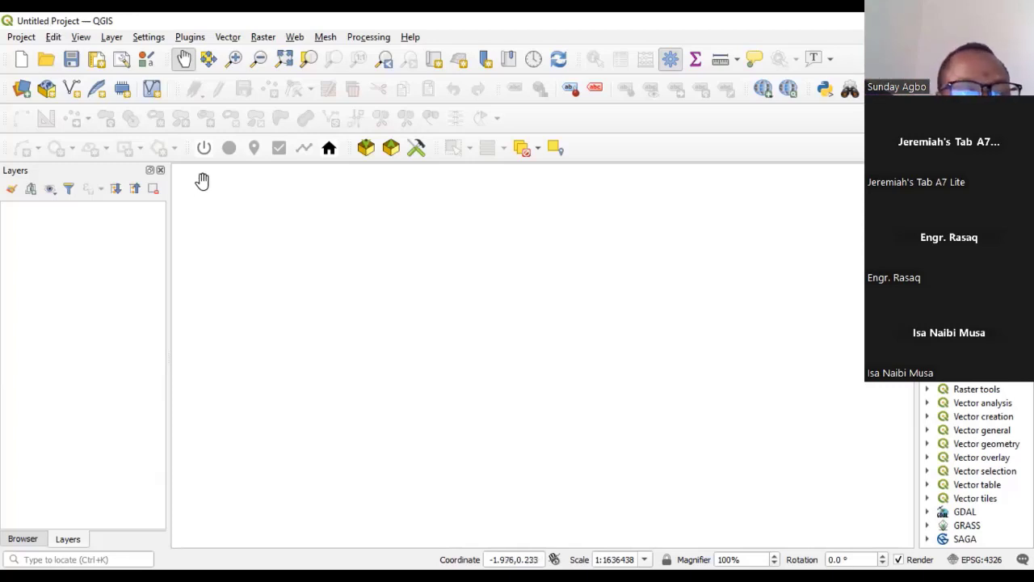
# Step: Start saving the untitled project and browse to the Desktop as the save location
pyautogui.click(20, 38)
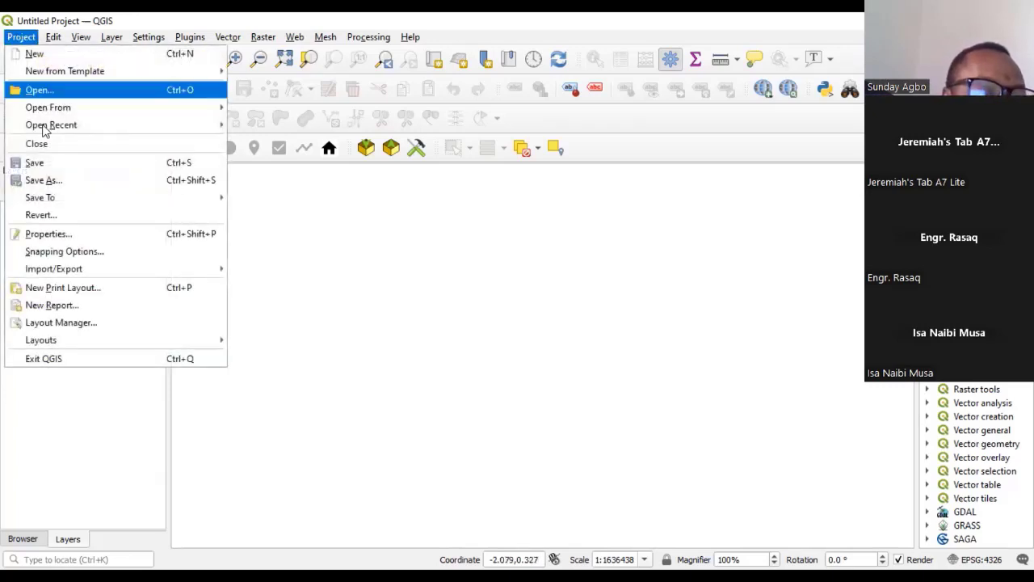
pyautogui.click(47, 164)
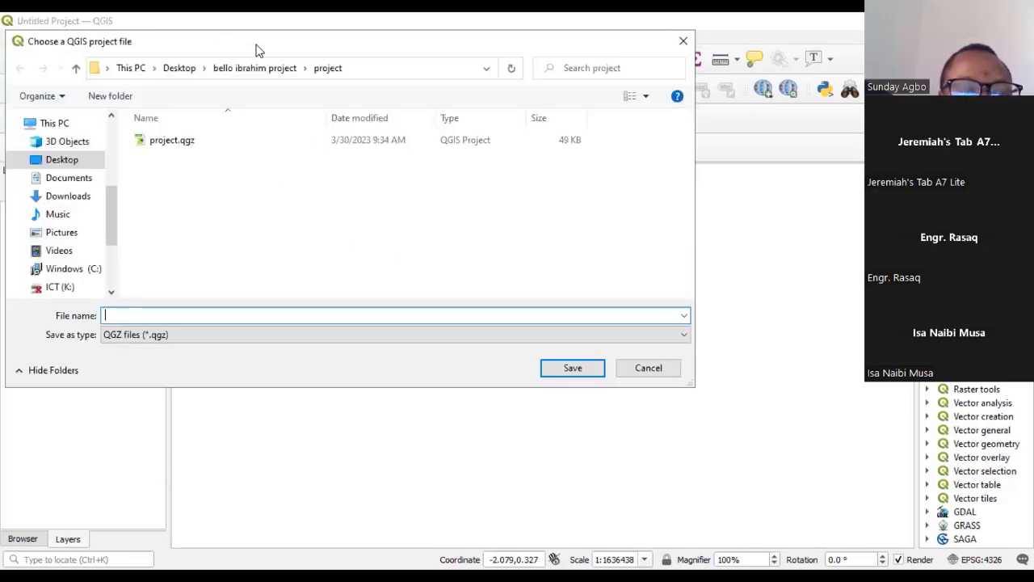
pyautogui.moveTo(256, 50); pyautogui.dragTo(367, 69)
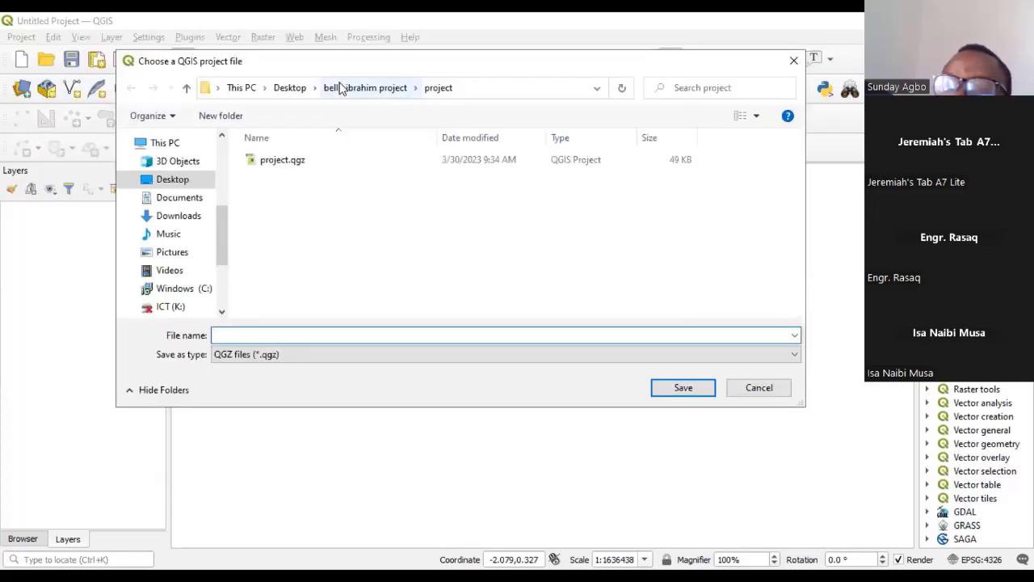
pyautogui.click(177, 181)
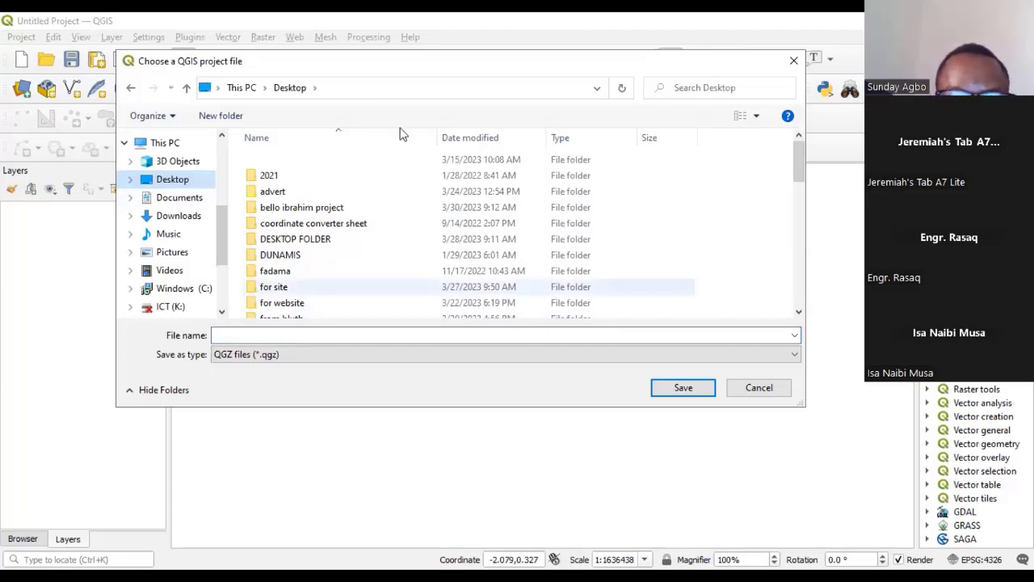
pyautogui.click(395, 44)
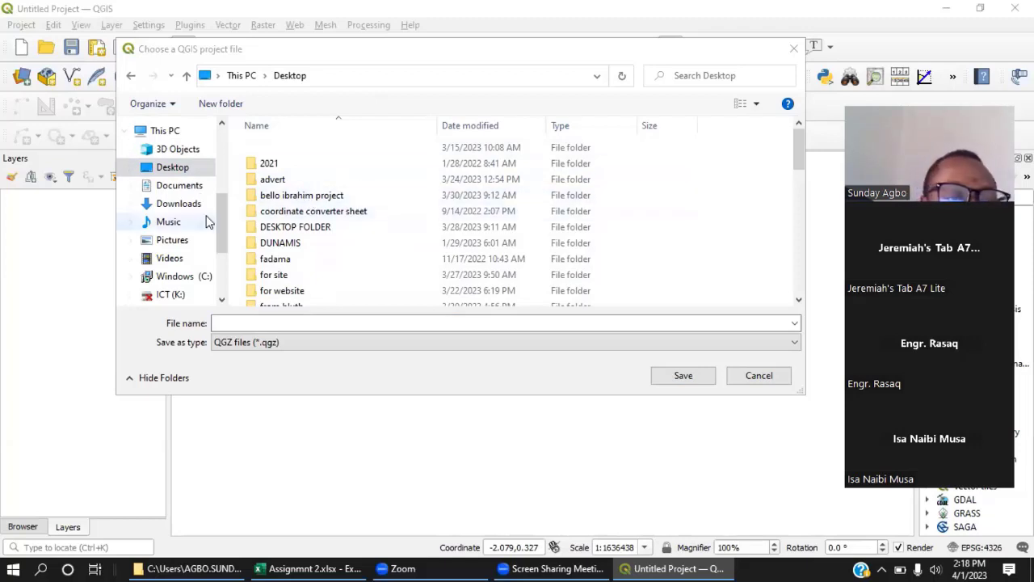
pyautogui.moveTo(222, 236); pyautogui.dragTo(222, 159)
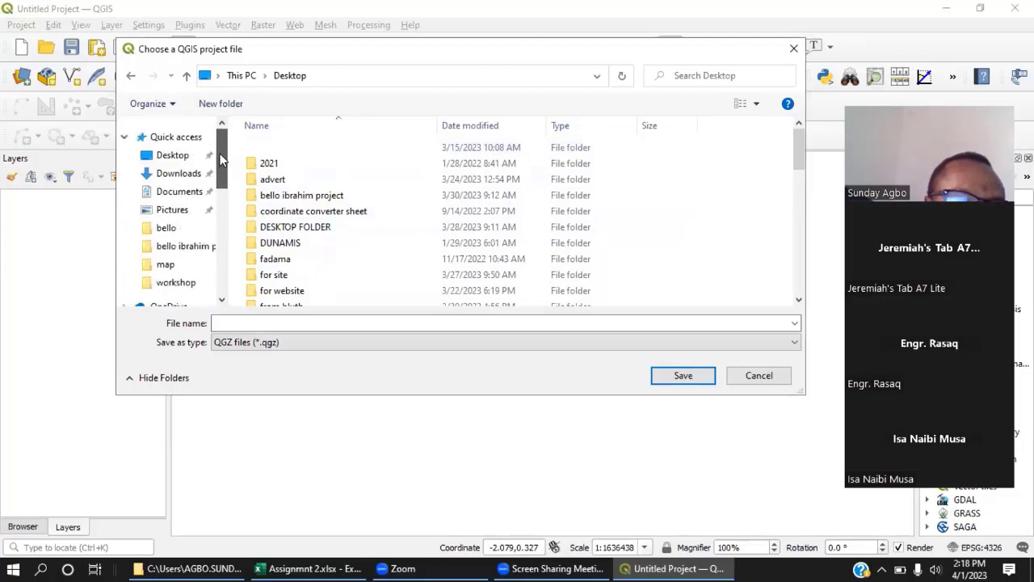
pyautogui.click(172, 155)
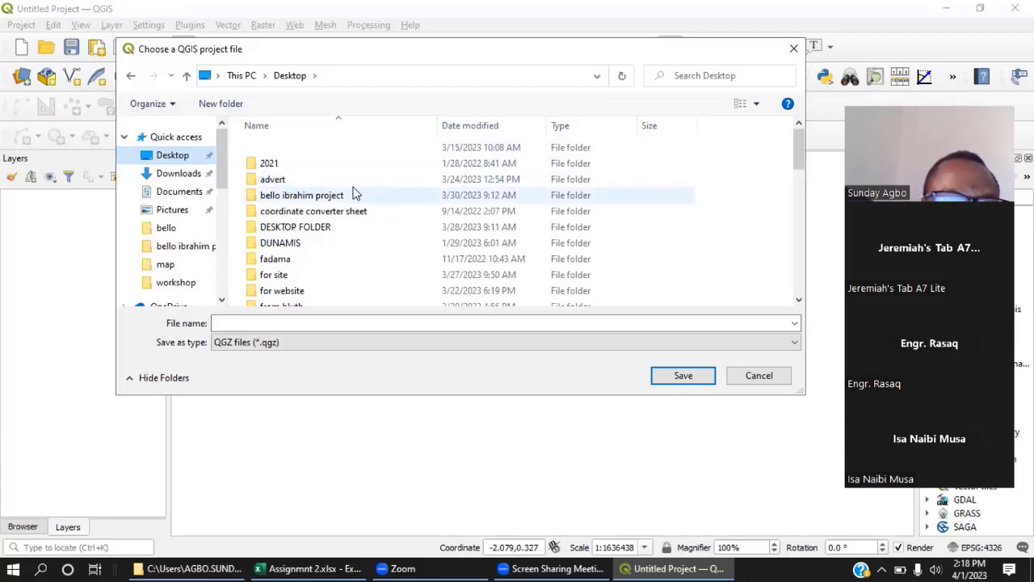
# Step: Find "gis folder" on the Desktop and open its "project" subfolder as the destination for the project file
pyautogui.scroll(-4, 316, 213)
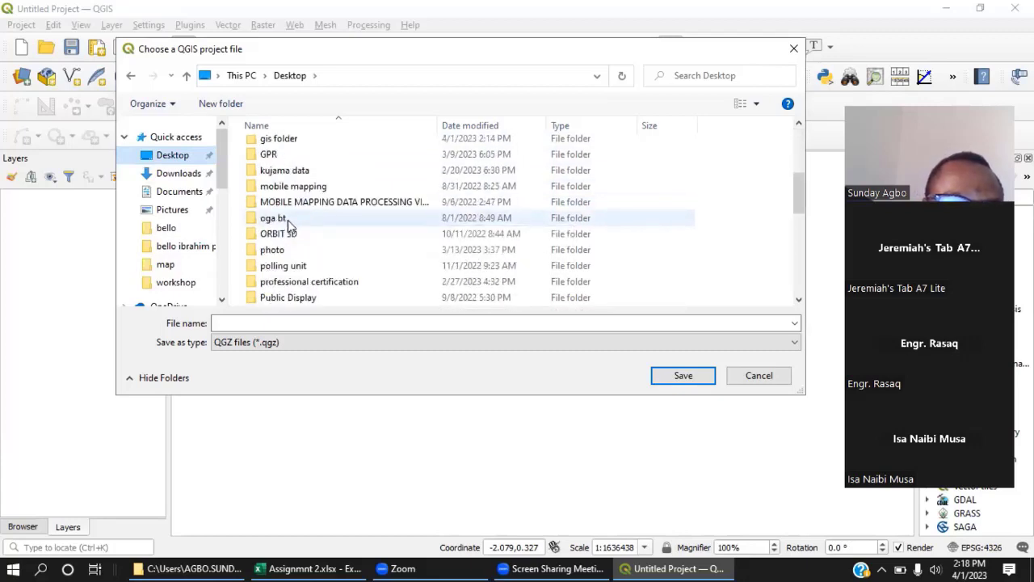
pyautogui.scroll(-2, 288, 218)
pyautogui.scroll(1, 283, 214)
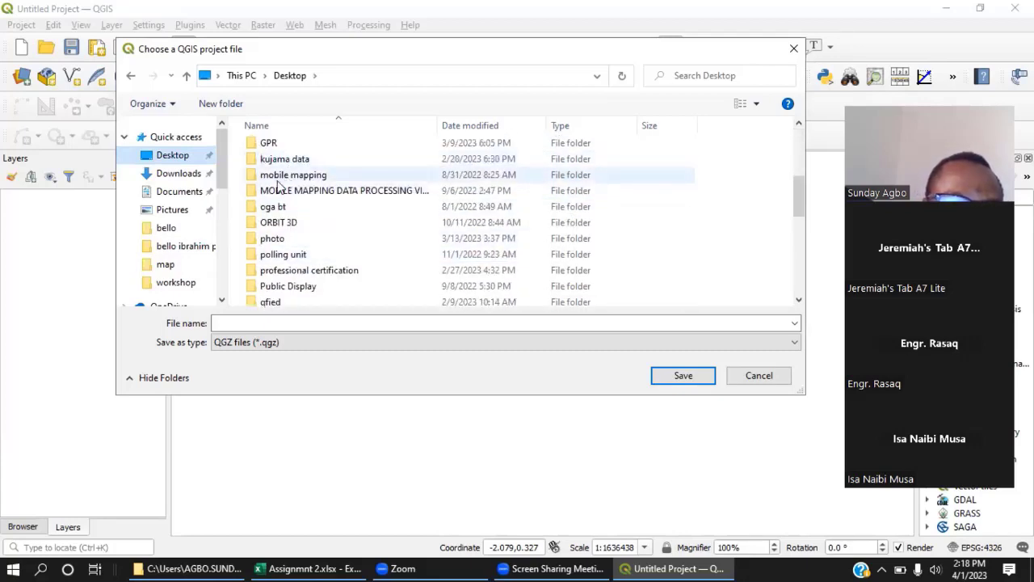
pyautogui.scroll(-1, 282, 212)
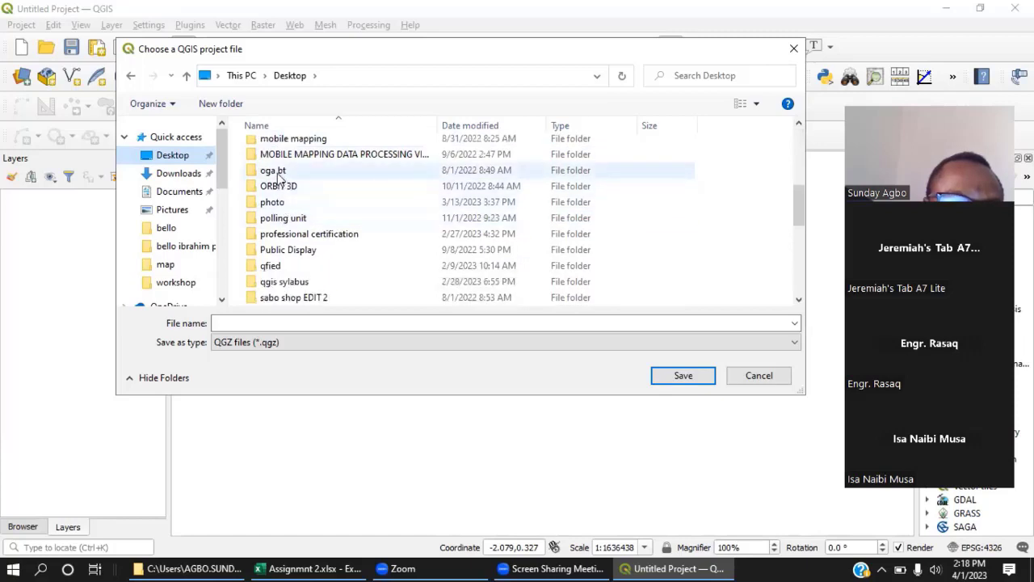
pyautogui.scroll(3, 282, 194)
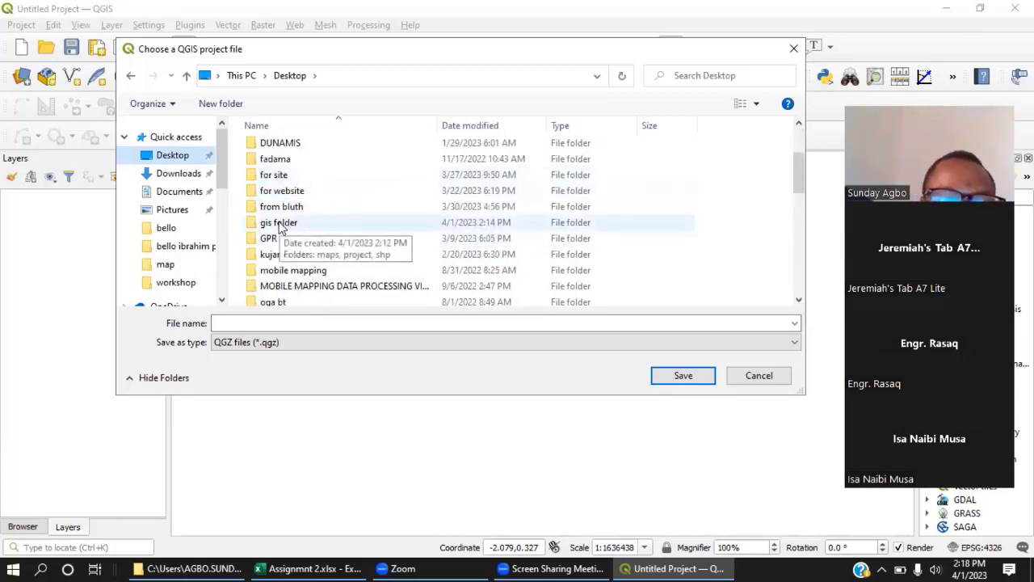
pyautogui.doubleClick(280, 224)
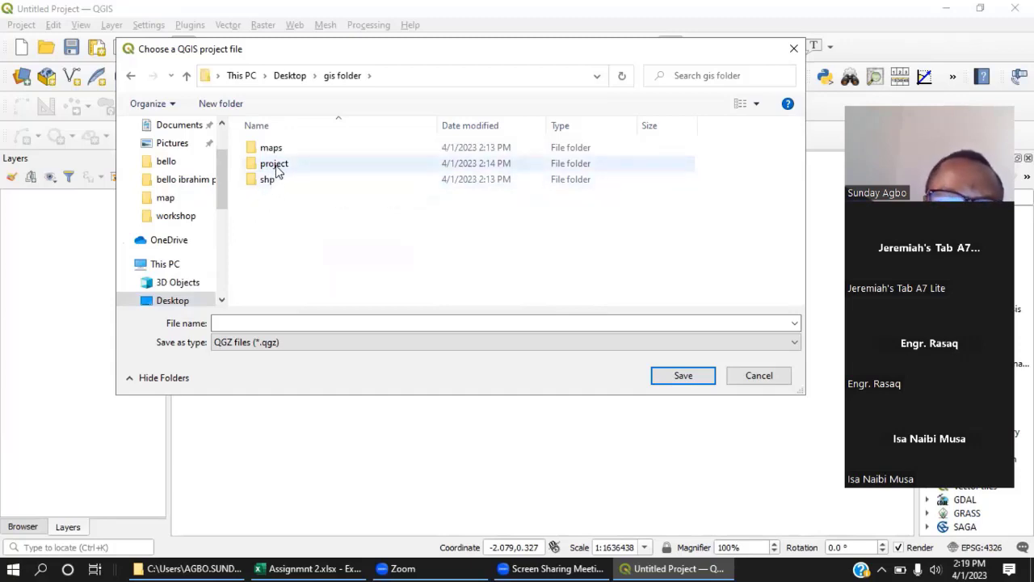
pyautogui.doubleClick(275, 165)
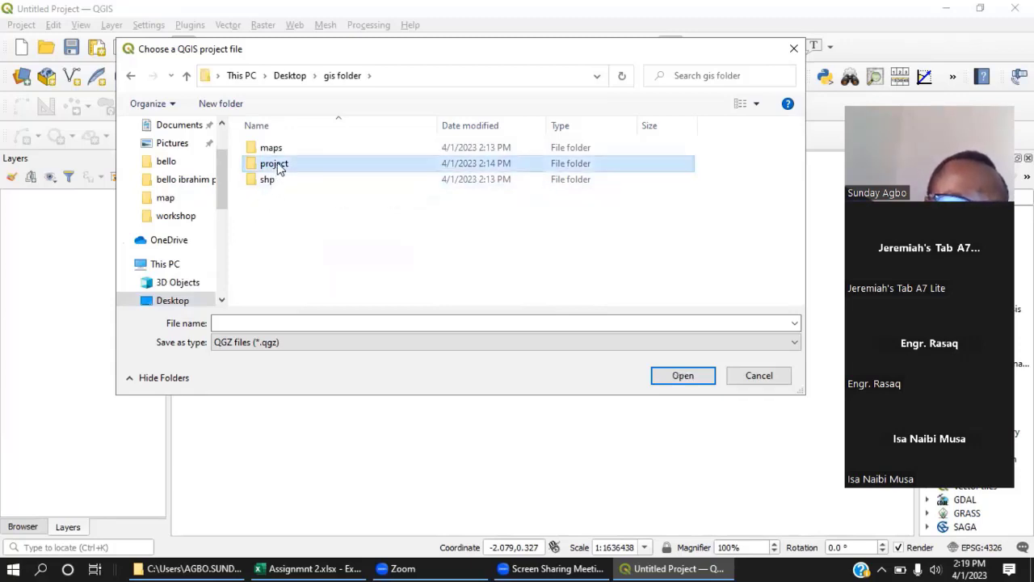
# Step: Name the project file "gis for construction" and save it as a QGZ file
pyautogui.click(254, 323)
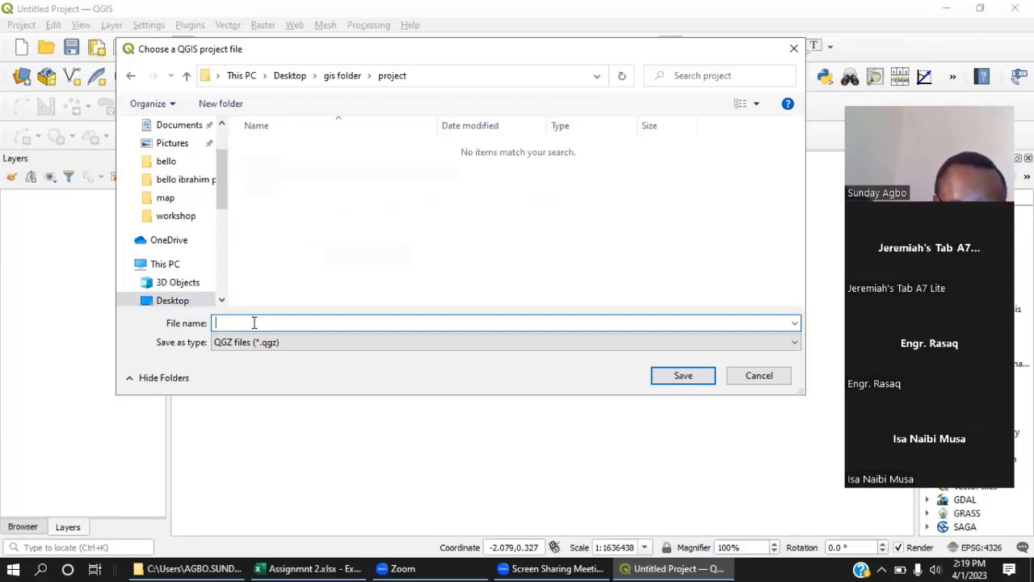
pyautogui.write('pr')
pyautogui.press('BackSpace')
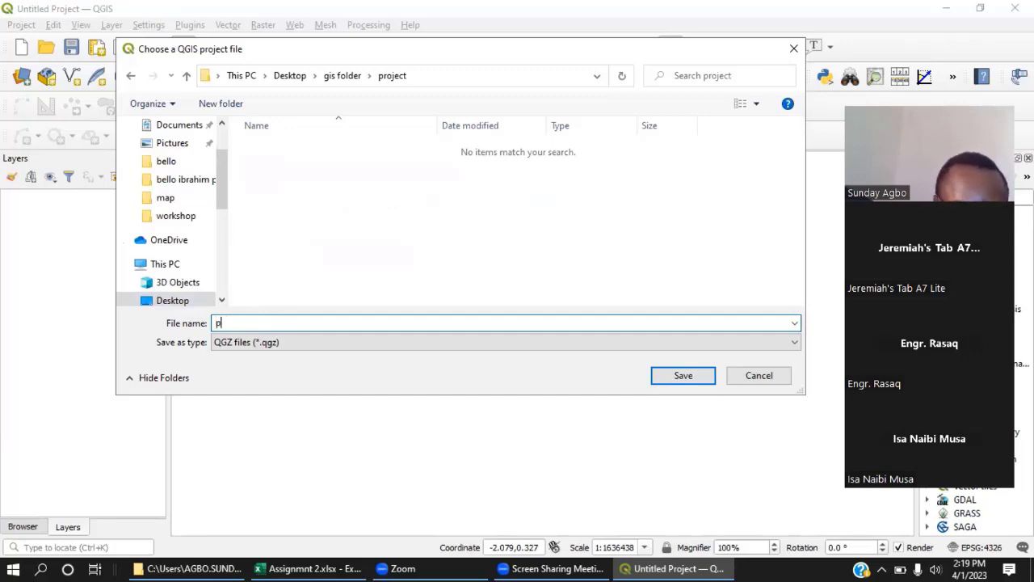
pyautogui.press('BackSpace')
pyautogui.write('g')
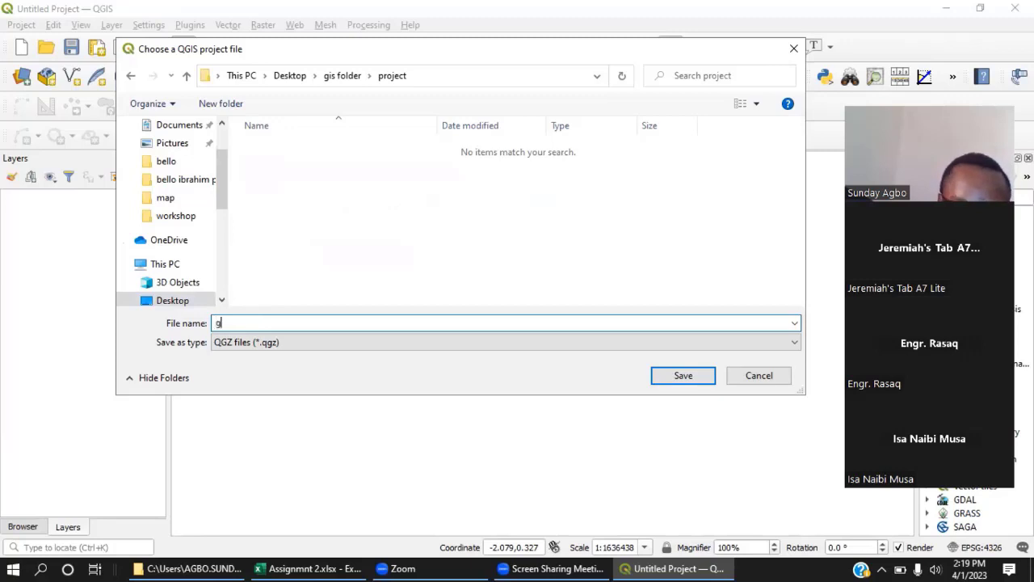
pyautogui.write('is')
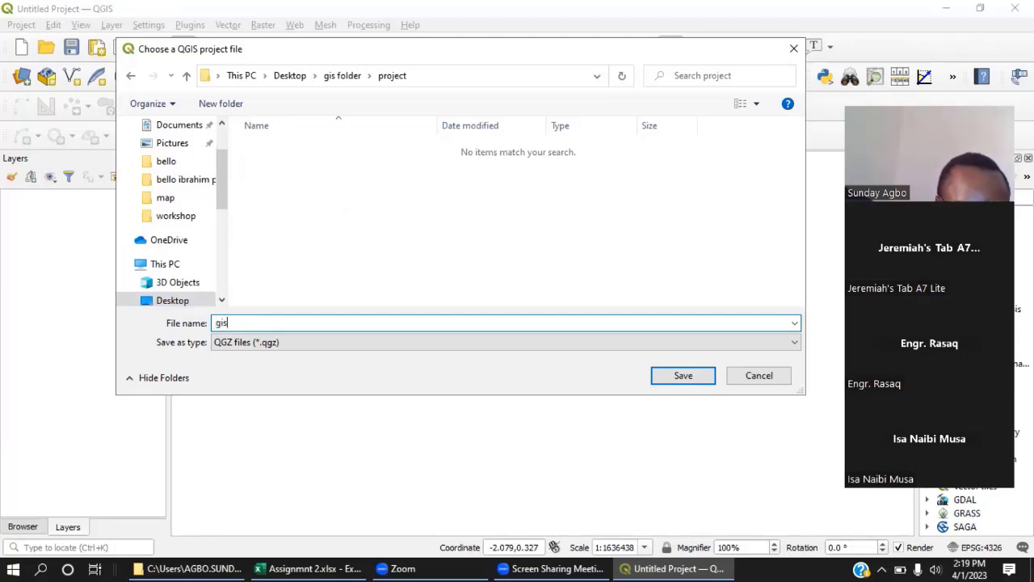
pyautogui.write(' for ')
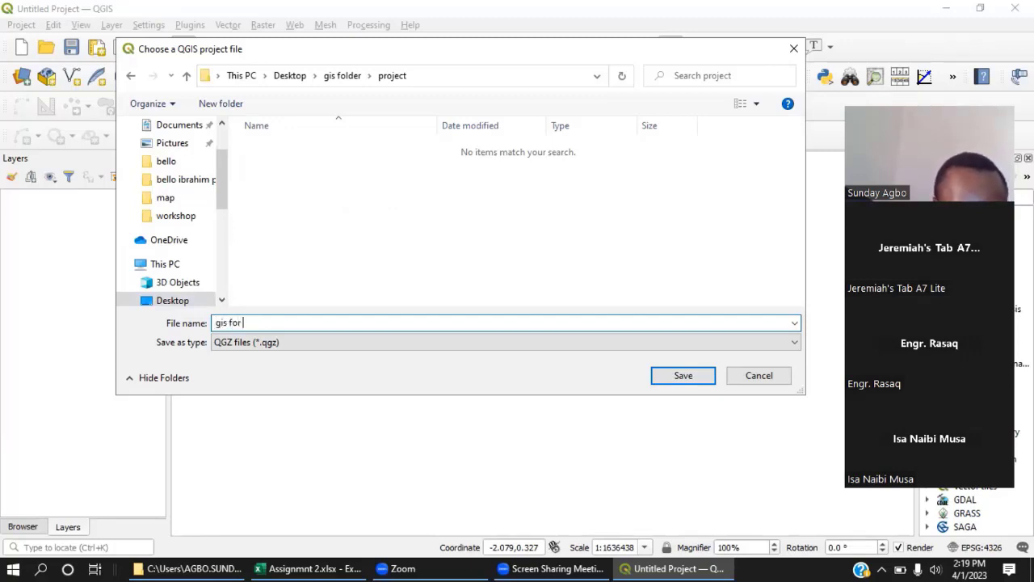
pyautogui.write('construction')
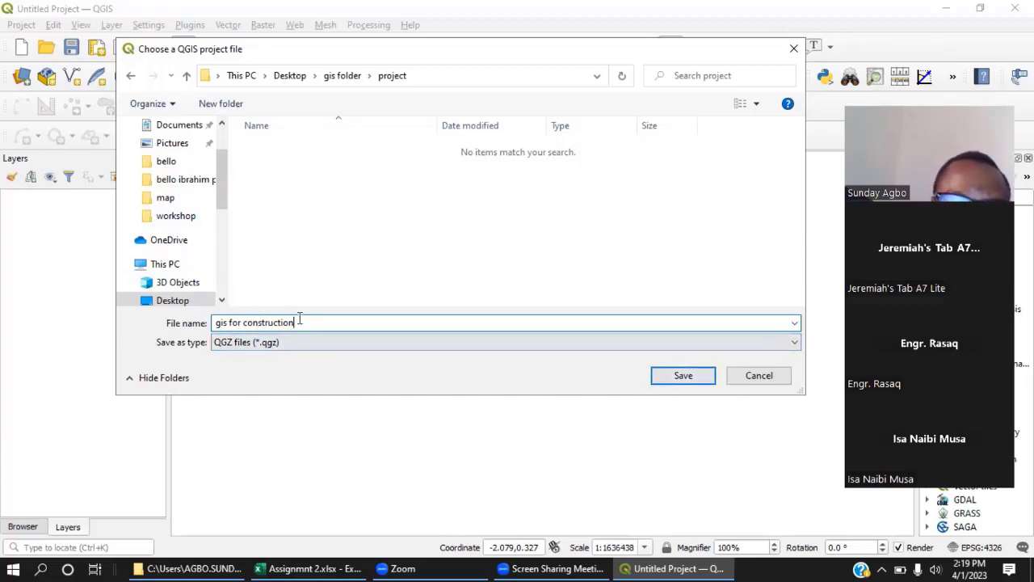
pyautogui.click(683, 375)
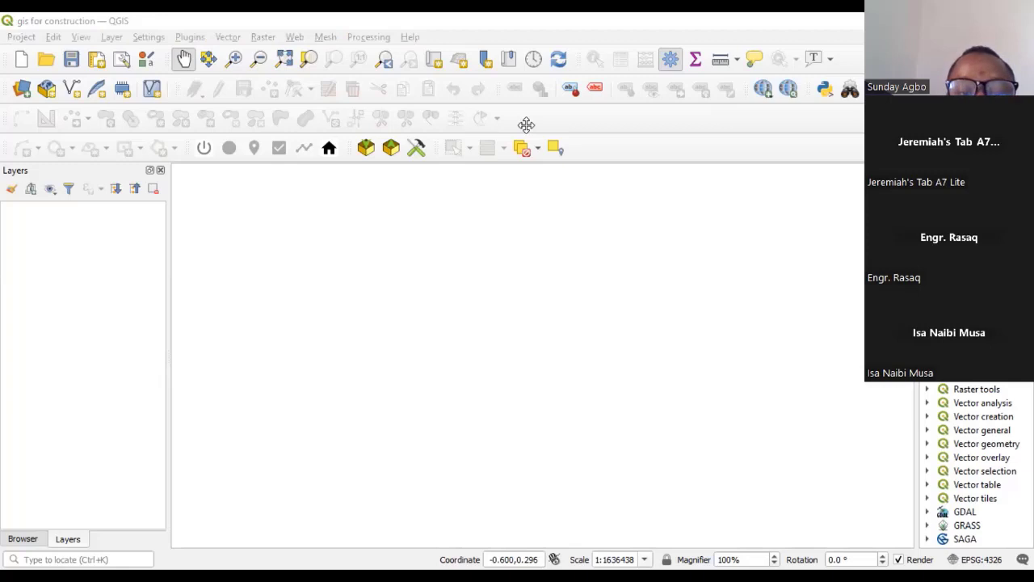
# Step: Switch to the Excel workbook Assignmnt 2.xlsx and replace the Longitude header in B1 with "x"
pyautogui.hotkey('alt', 'Tab')
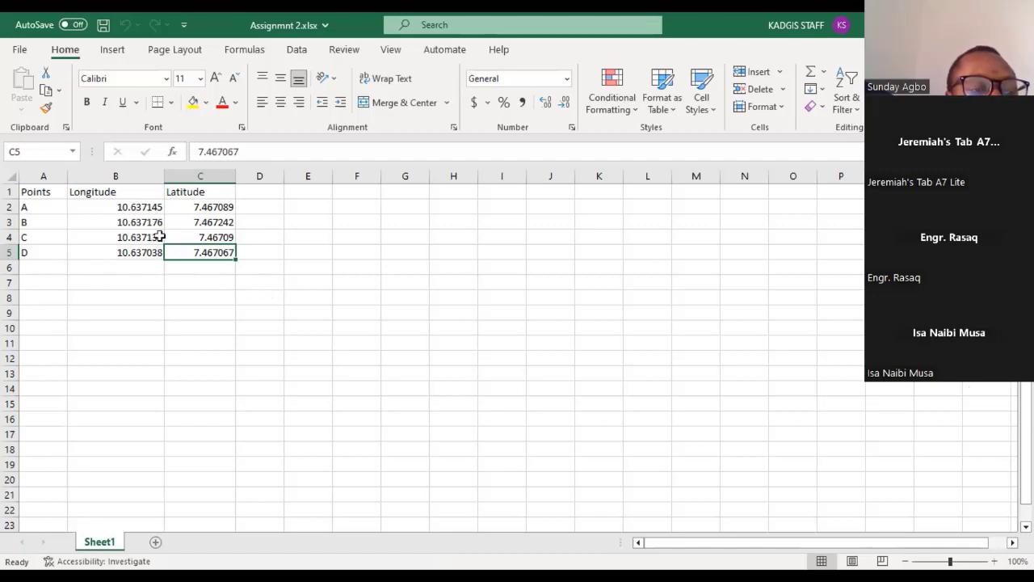
pyautogui.click(129, 191)
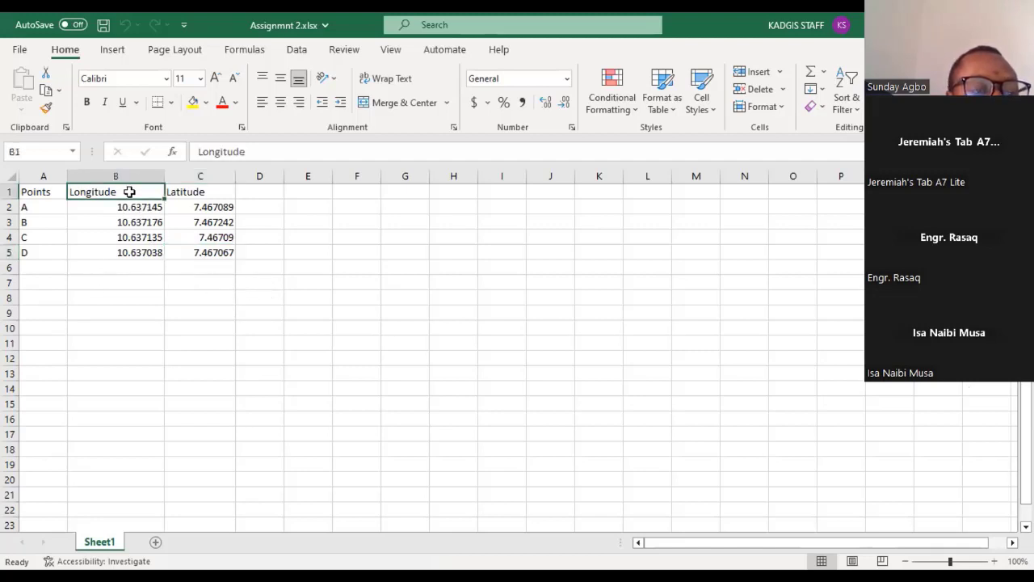
pyautogui.doubleClick(130, 192)
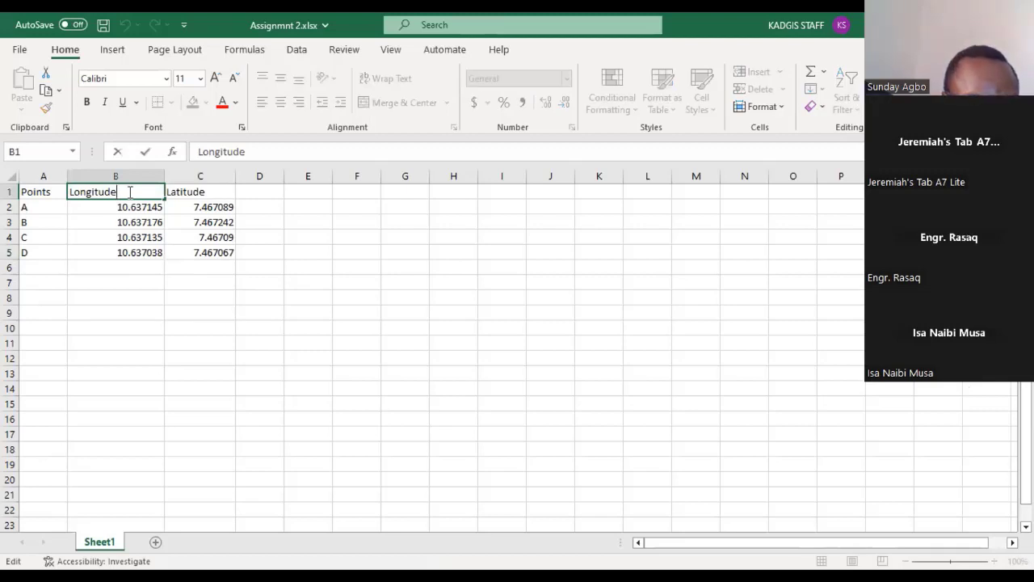
pyautogui.press('BackSpace')
pyautogui.press('BackSpace')
pyautogui.press('BackSpace')
pyautogui.press('BackSpace')
pyautogui.press('BackSpace')
pyautogui.press('BackSpace')
pyautogui.press('BackSpace')
pyautogui.press('BackSpace')
pyautogui.press('BackSpace')
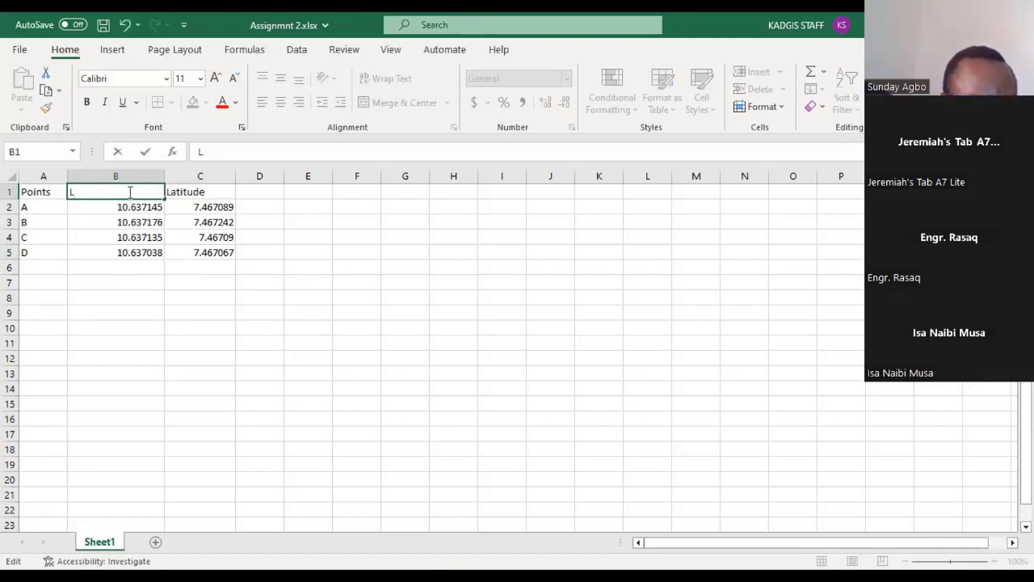
pyautogui.write('x')
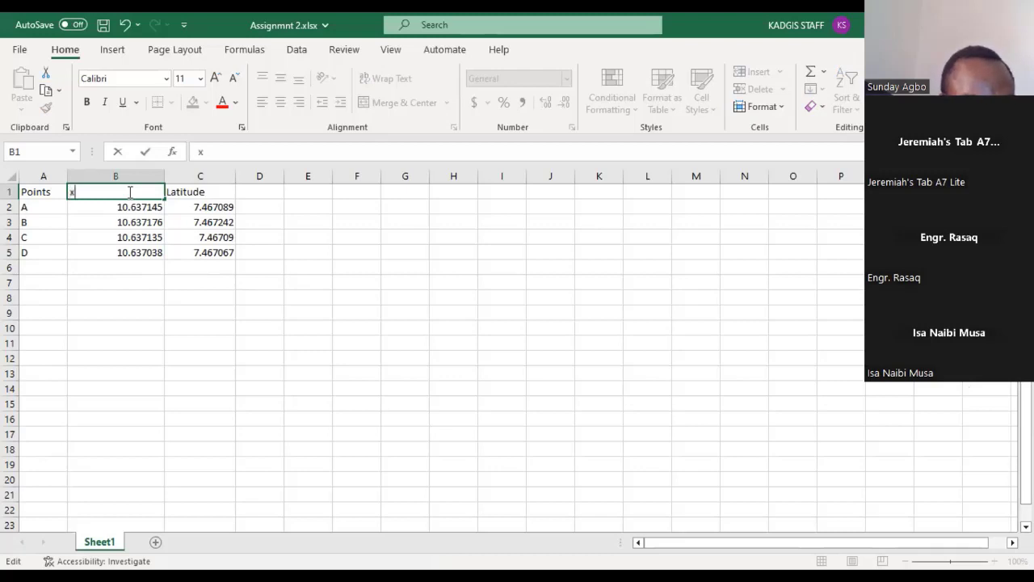
# Step: Replace the Latitude header in cell C1 with "y"
pyautogui.doubleClick(225, 189)
pyautogui.press('BackSpace')
pyautogui.press('BackSpace')
pyautogui.press('BackSpace')
pyautogui.press('BackSpace')
pyautogui.press('BackSpace')
pyautogui.press('BackSpace')
pyautogui.press('BackSpace')
pyautogui.press('BackSpace')
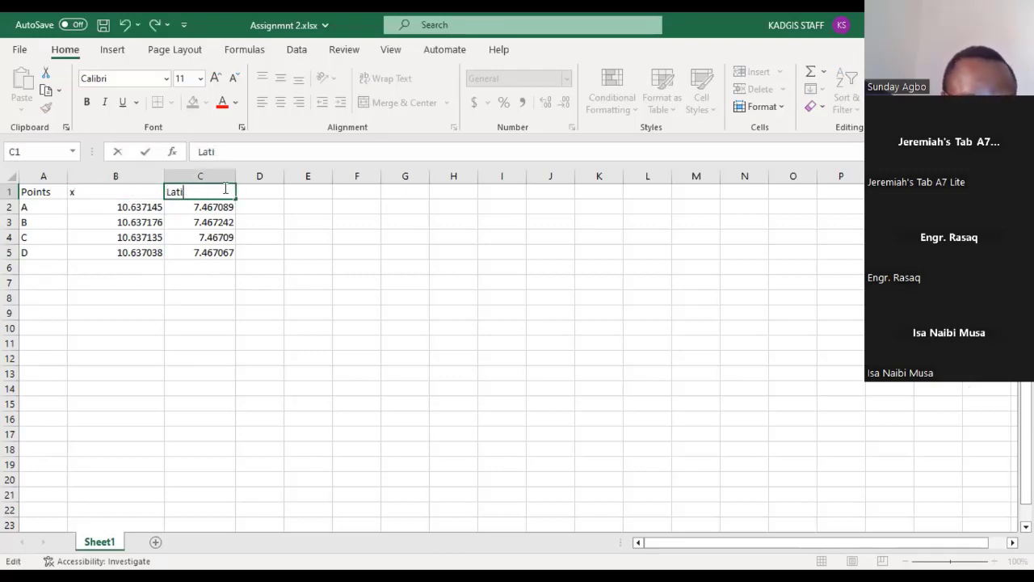
pyautogui.write('y')
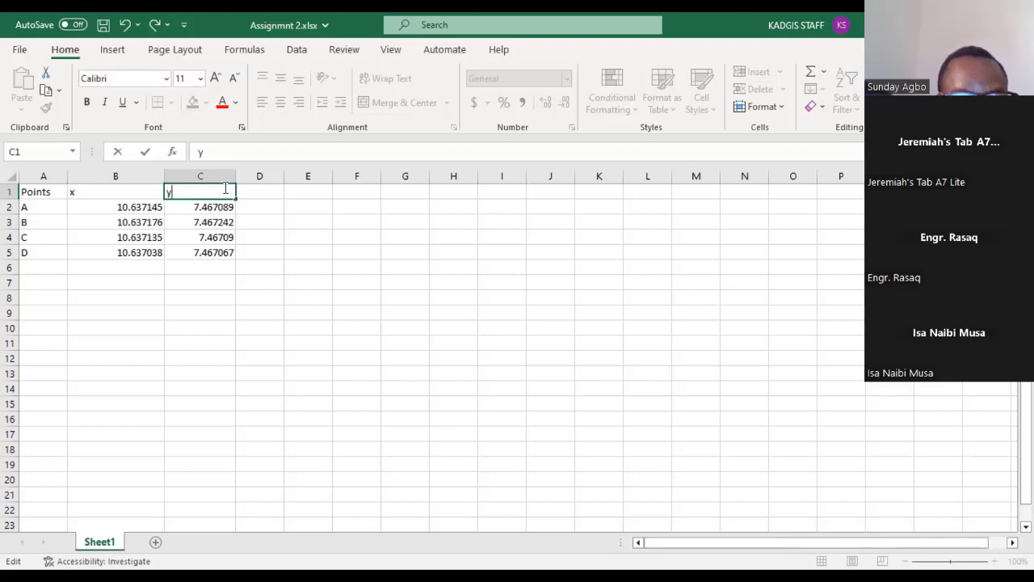
pyautogui.click(297, 268)
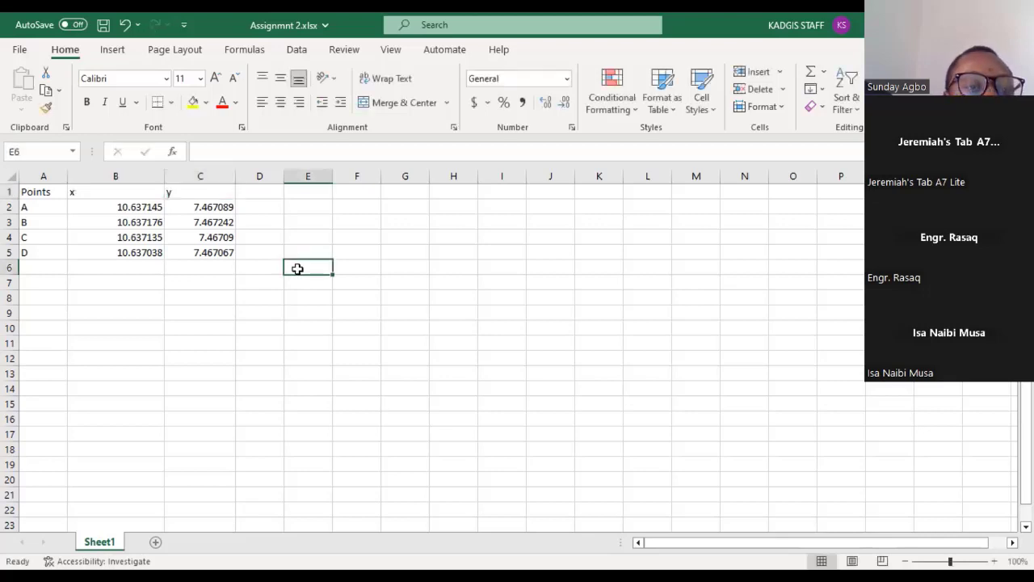
# Step: Start saving a copy of the workbook and set the "shp" subfolder of "gis folder" on the Desktop as its destination
pyautogui.click(20, 50)
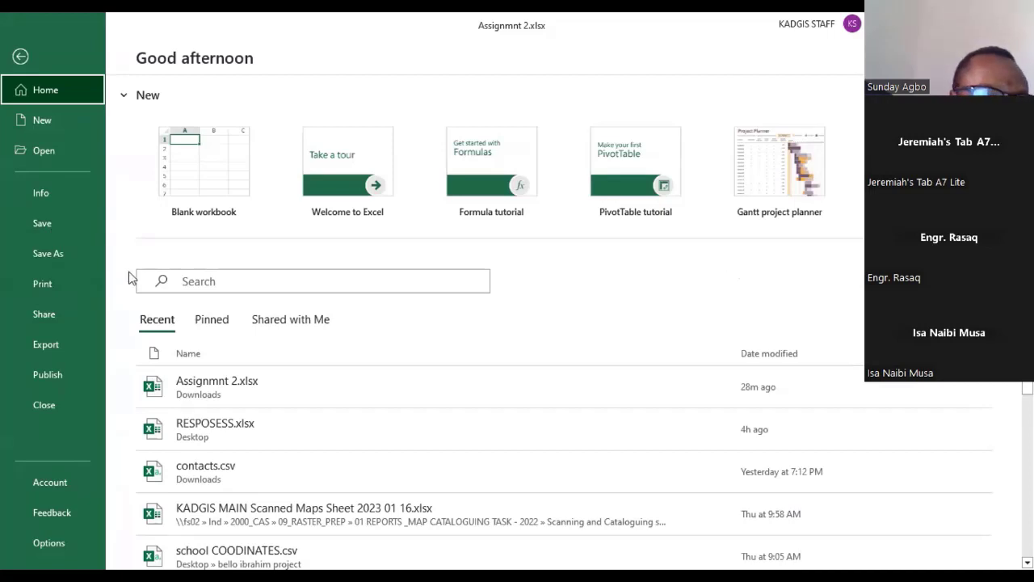
pyautogui.click(39, 250)
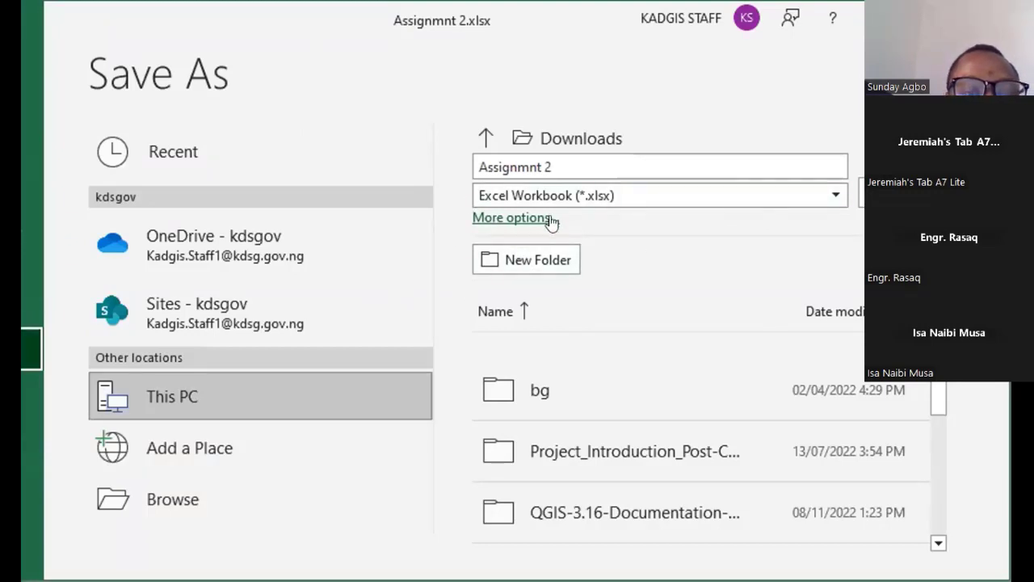
pyautogui.click(502, 218)
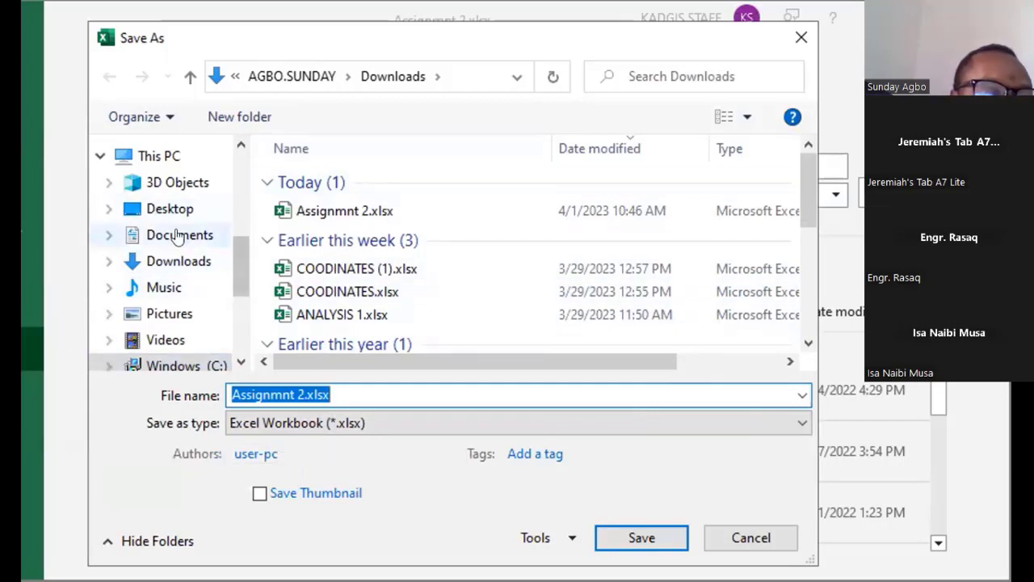
pyautogui.click(167, 205)
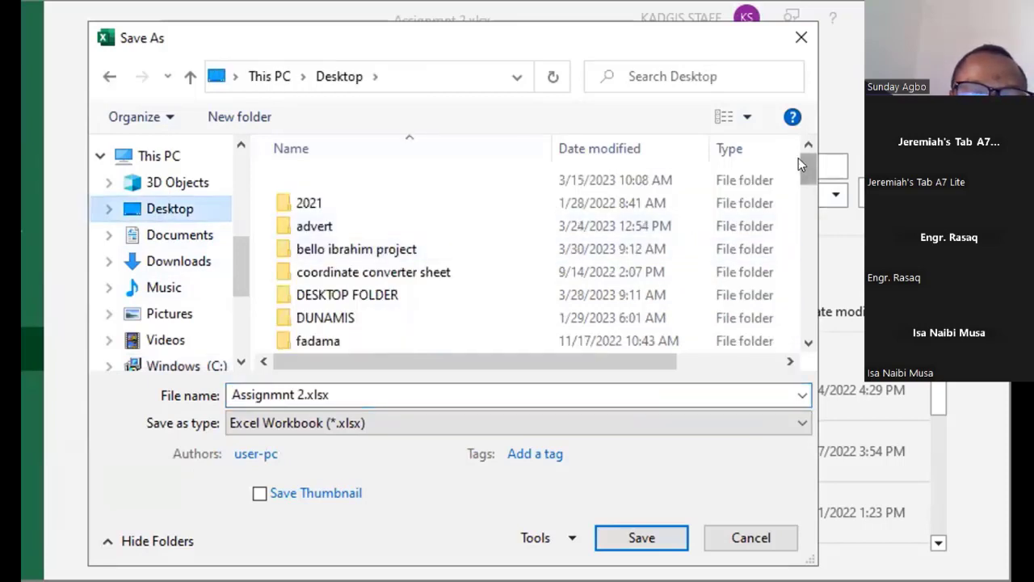
pyautogui.moveTo(810, 164); pyautogui.dragTo(816, 184)
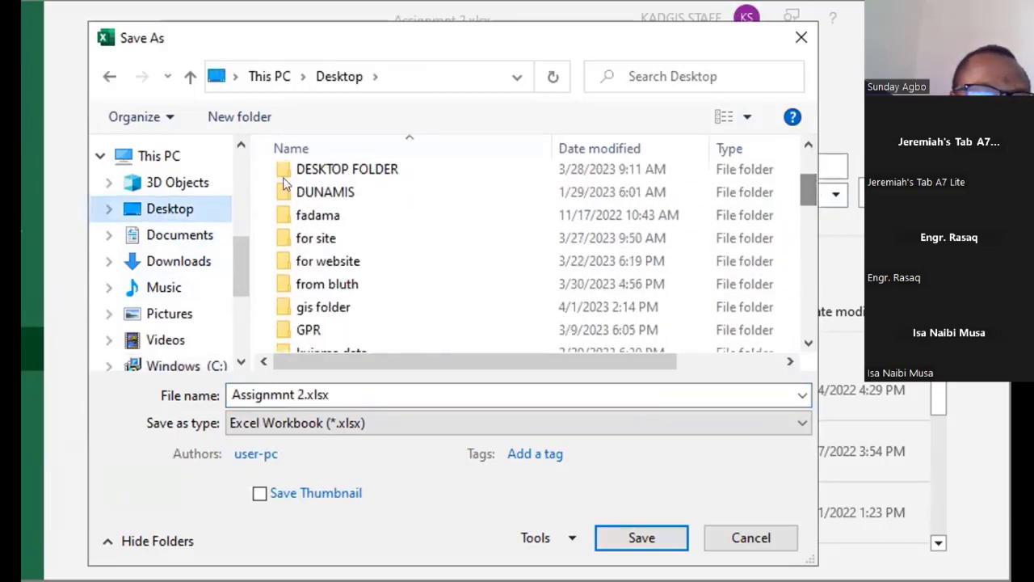
pyautogui.doubleClick(323, 307)
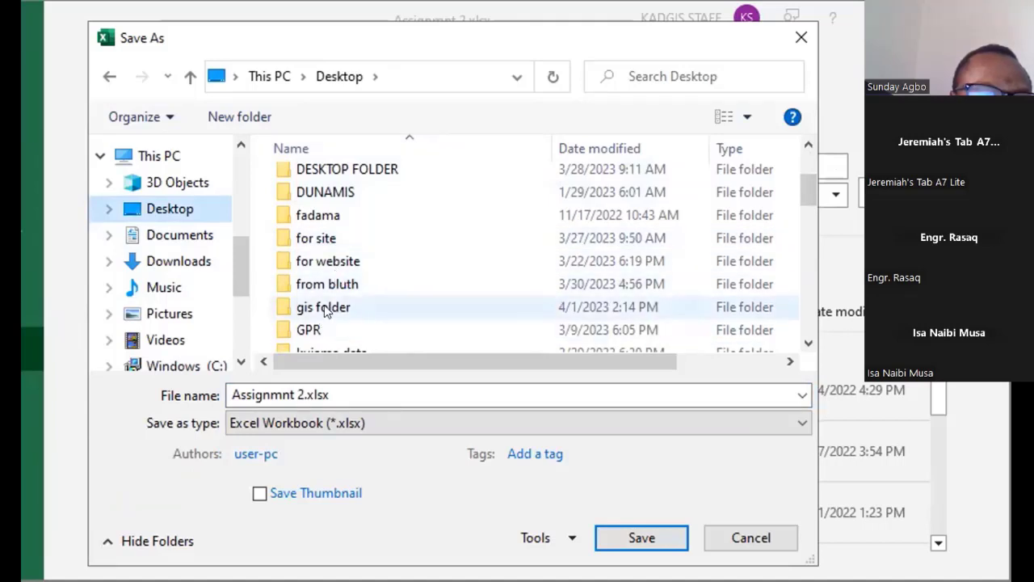
pyautogui.doubleClick(321, 231)
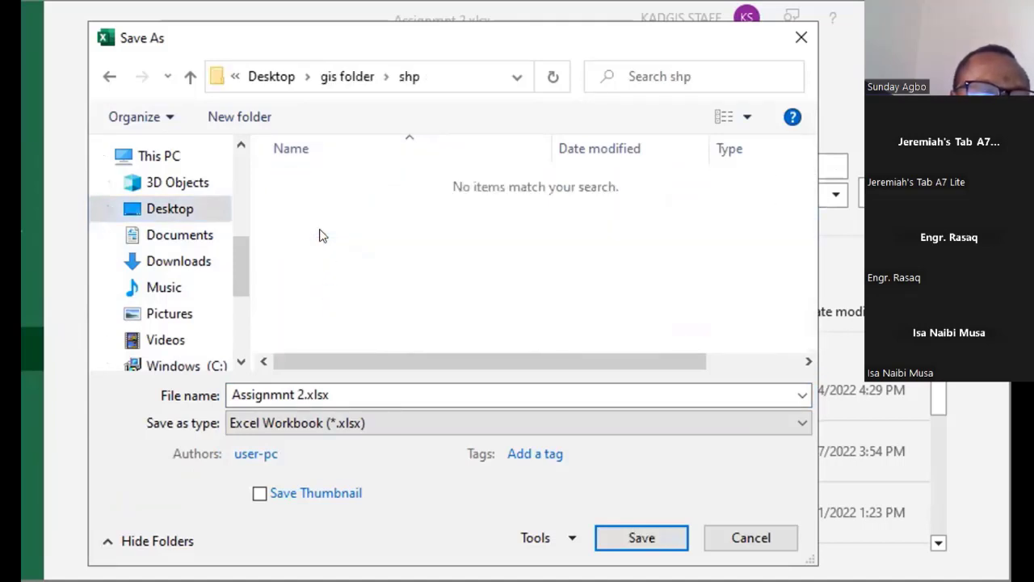
# Step: Name the copy "prcatice" and save it in CSV (Comma delimited) format
pyautogui.click(343, 384)
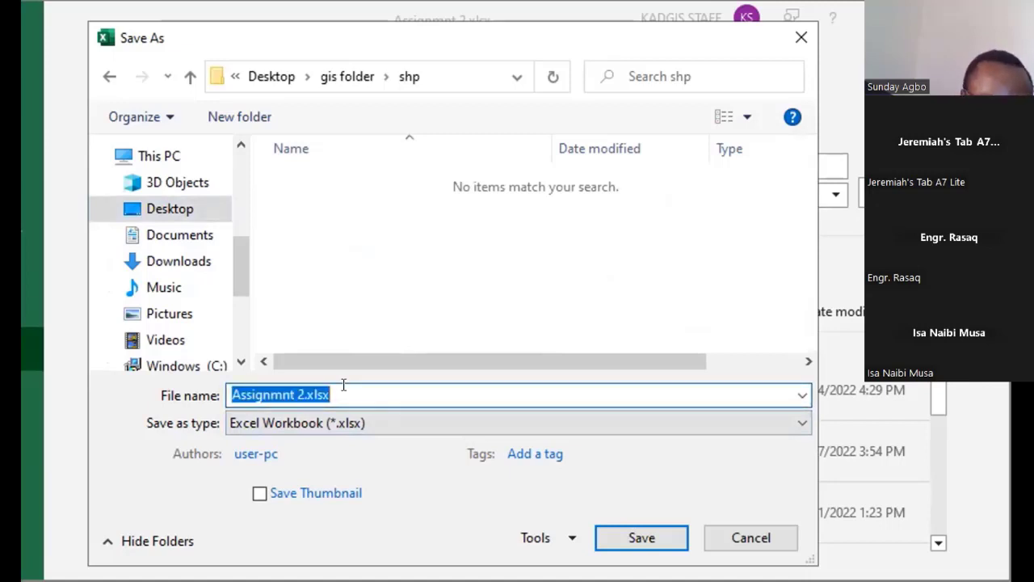
pyautogui.write('c')
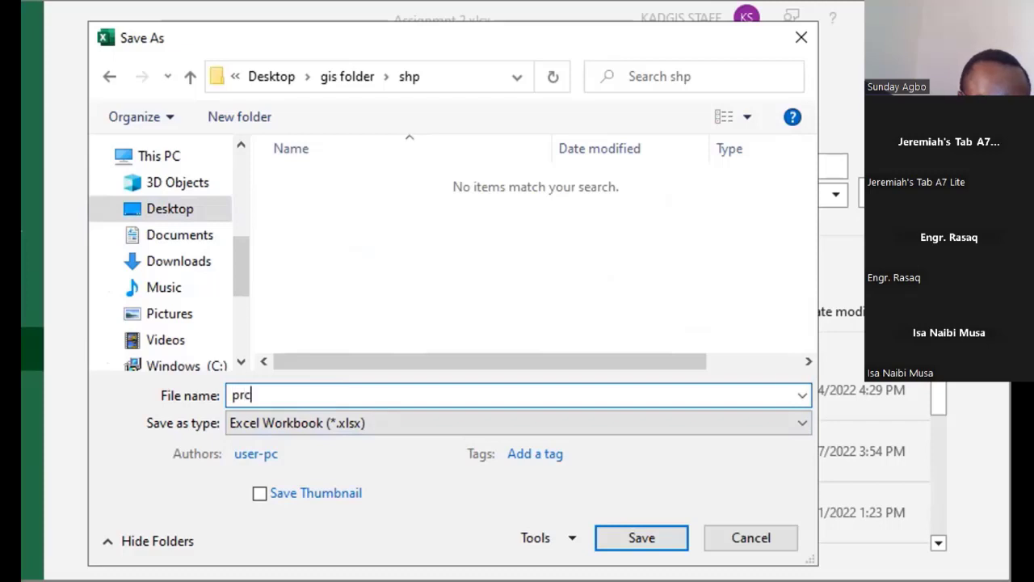
pyautogui.write('at')
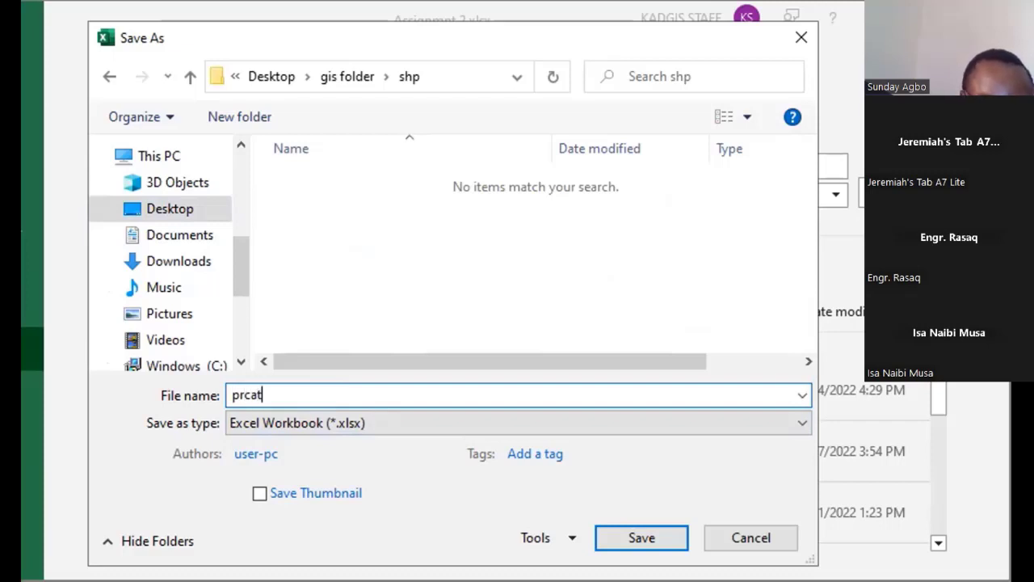
pyautogui.write('icee')
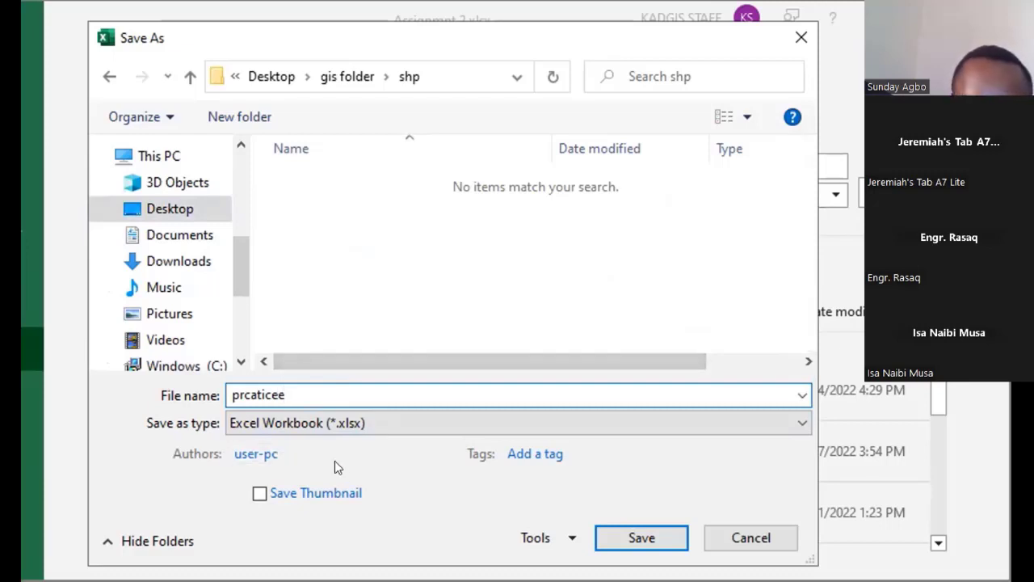
pyautogui.press('BackSpace')
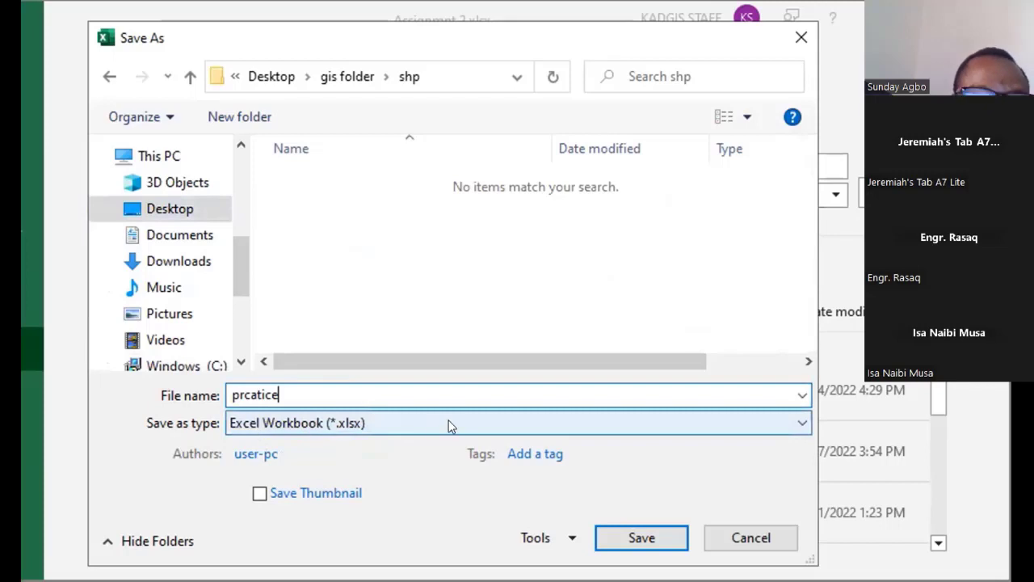
pyautogui.click(800, 426)
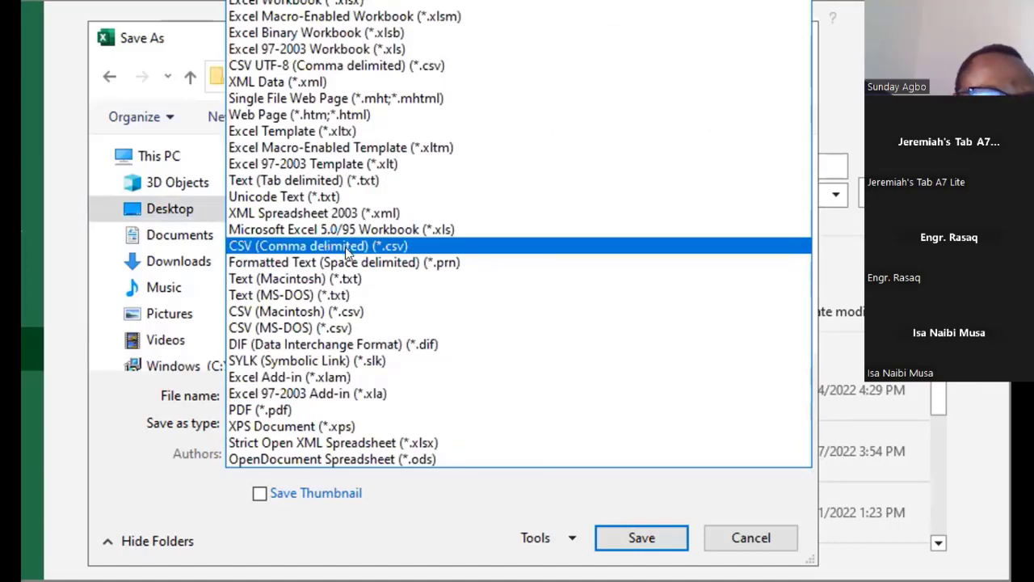
pyautogui.click(320, 246)
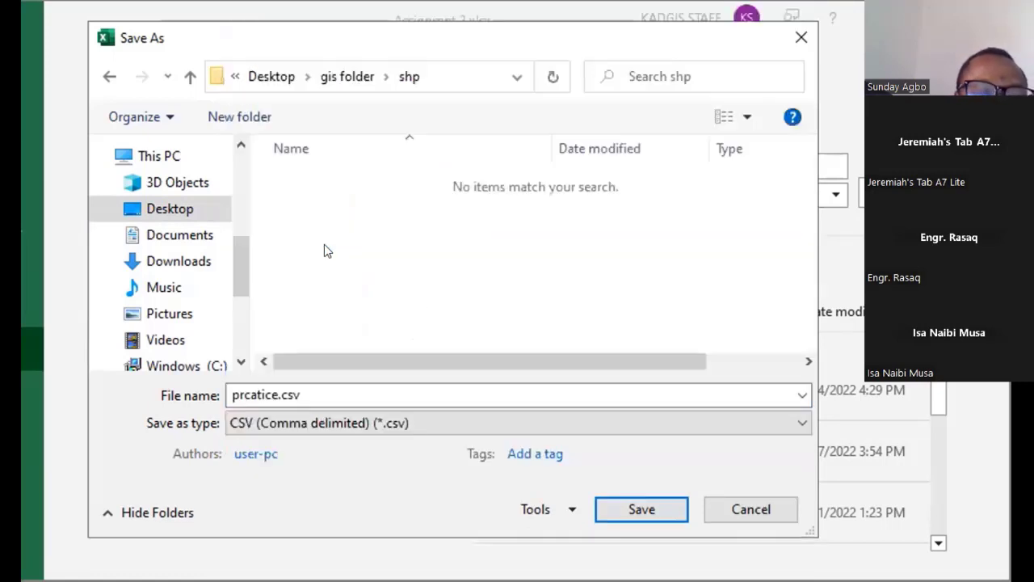
pyautogui.click(640, 509)
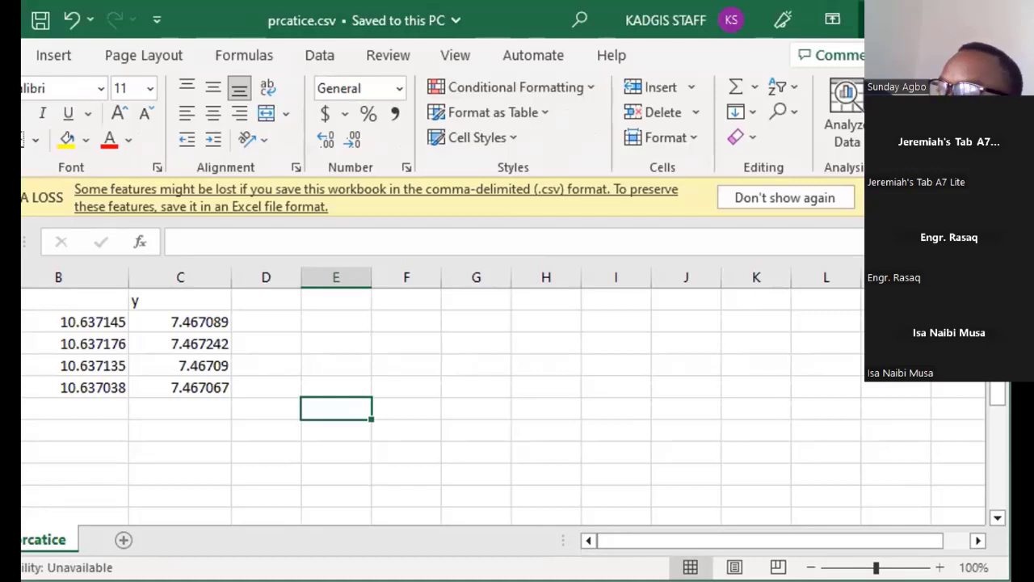
# Step: Switch to the QGIS project "gis for construction" and start adding a delimited text layer
pyautogui.hotkey('alt', 'Tab')
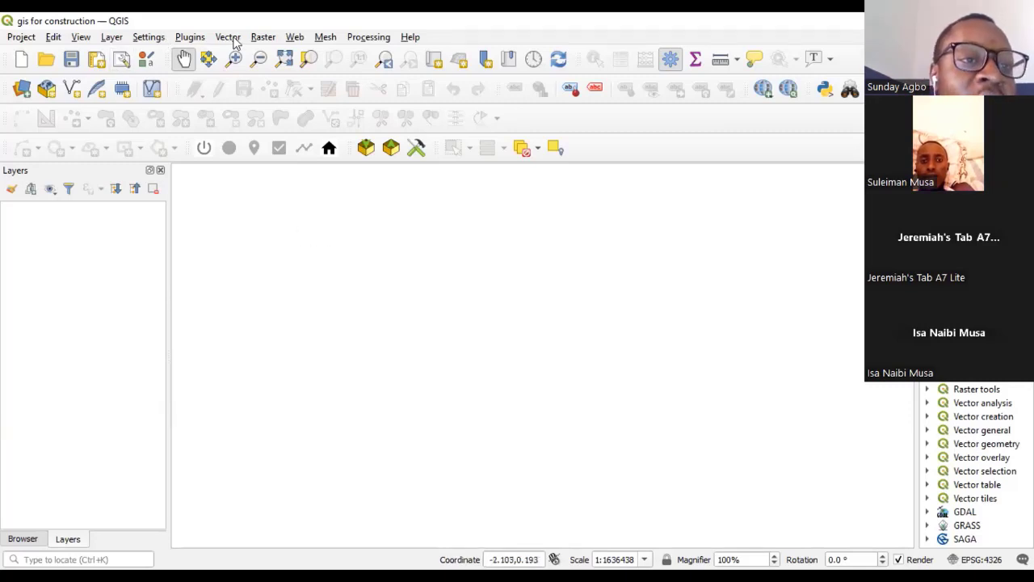
pyautogui.click(112, 37)
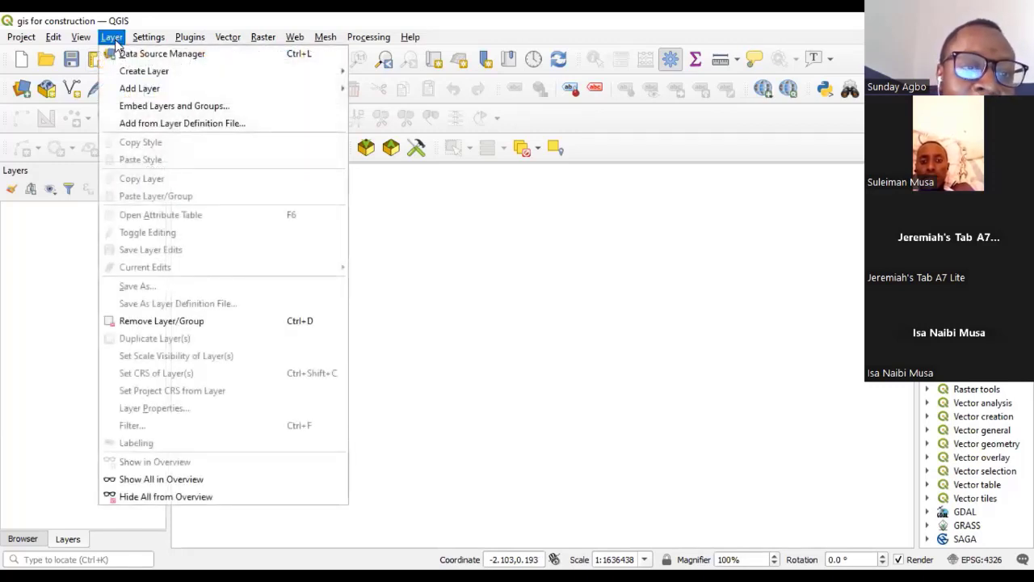
pyautogui.moveTo(149, 89)
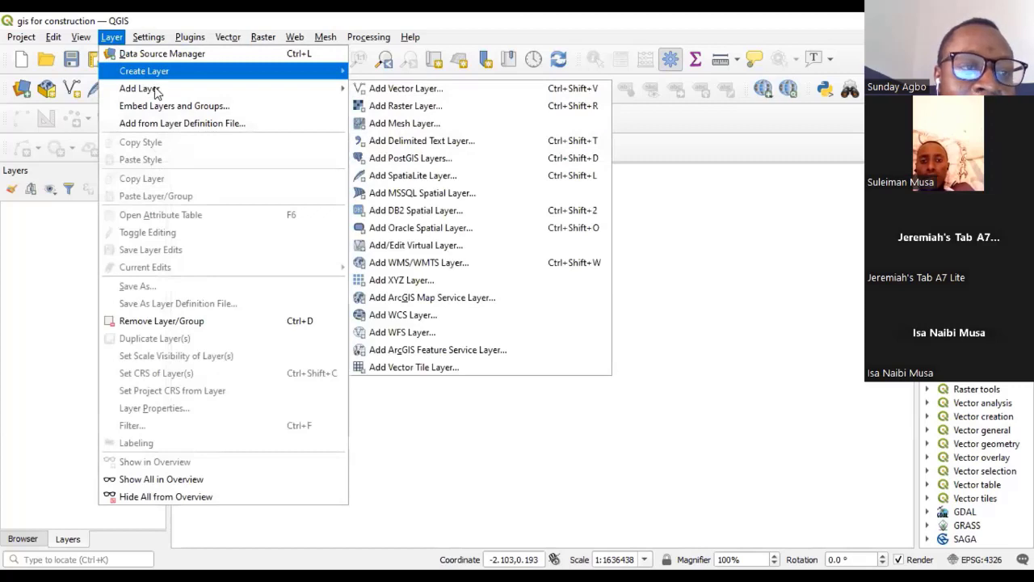
pyautogui.click(462, 141)
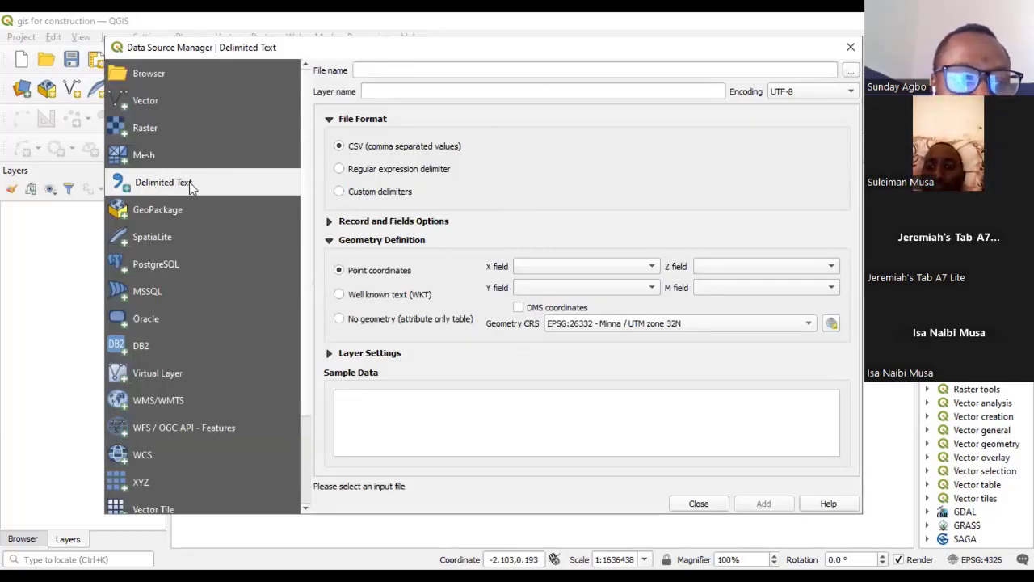
# Step: Load prcatice.csv from the "shp" subfolder of "gis folder" on the Desktop as the delimited text source
pyautogui.click(852, 71)
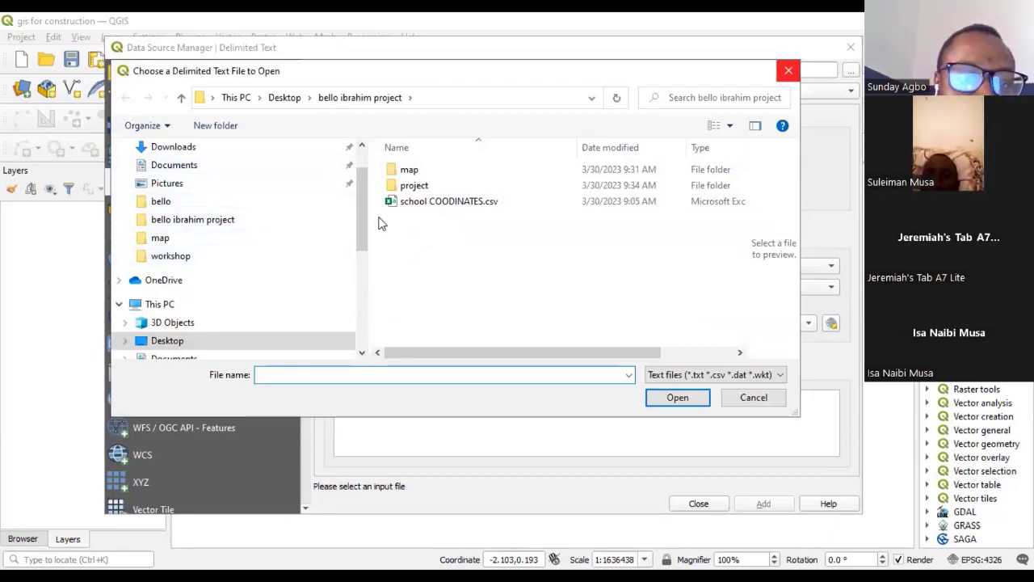
pyautogui.scroll(1, 360, 227)
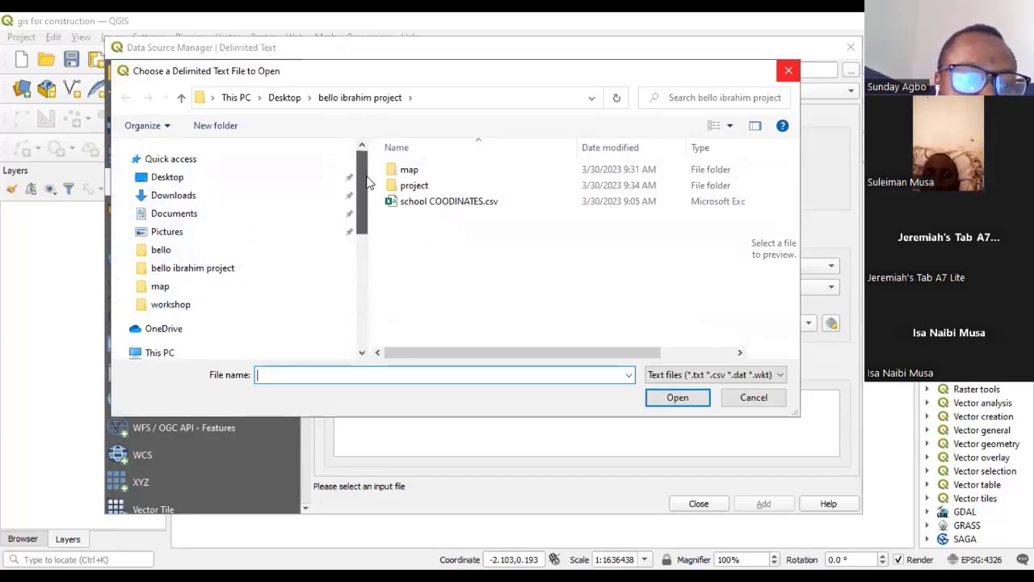
pyautogui.click(192, 177)
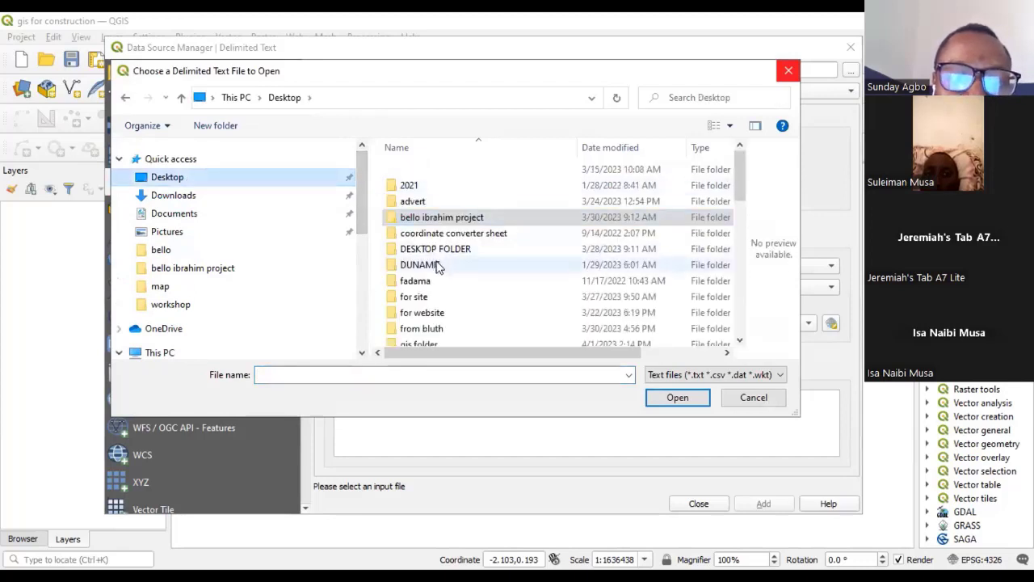
pyautogui.scroll(-2, 430, 284)
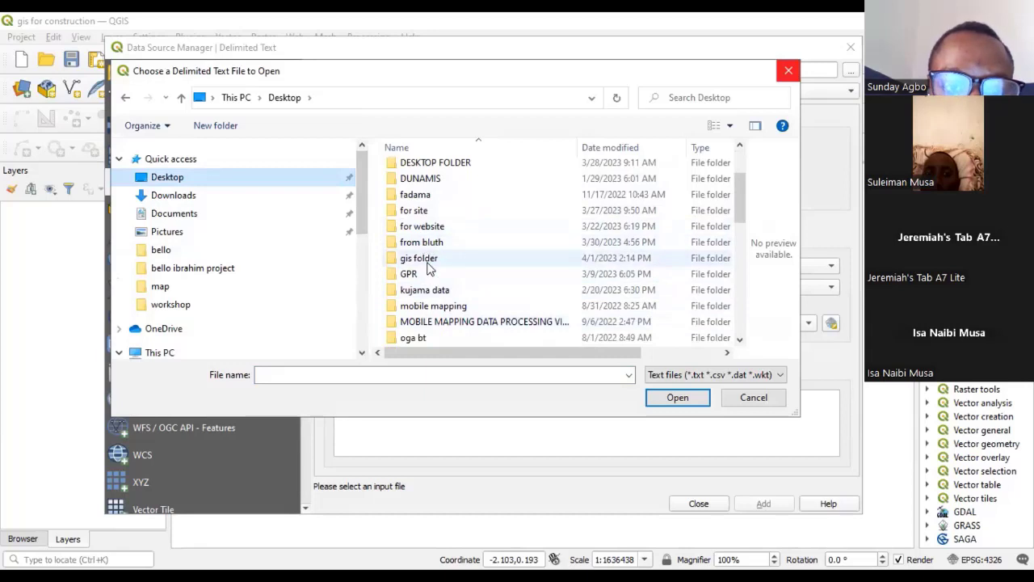
pyautogui.doubleClick(429, 261)
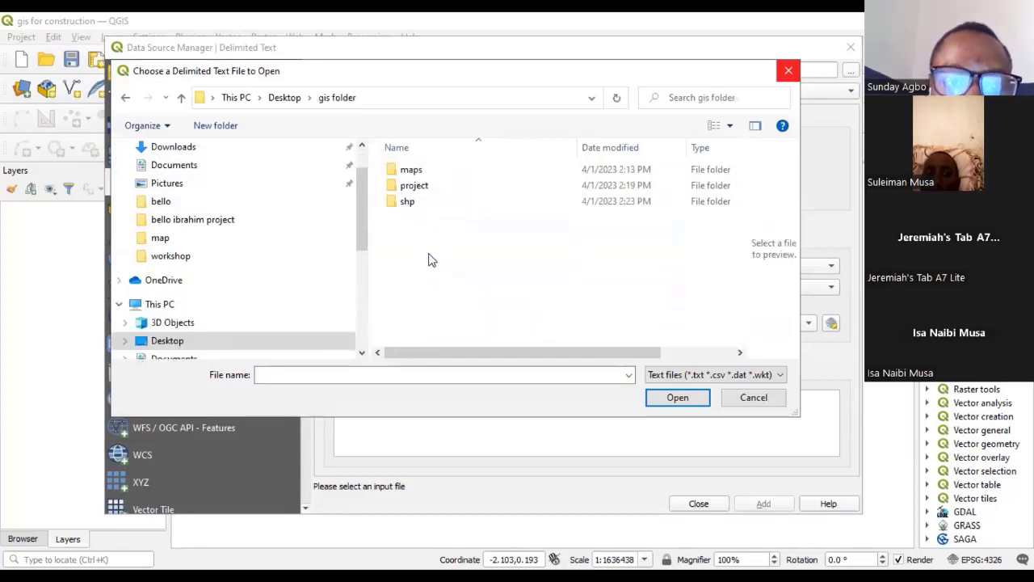
pyautogui.click(413, 207)
pyautogui.doubleClick(414, 203)
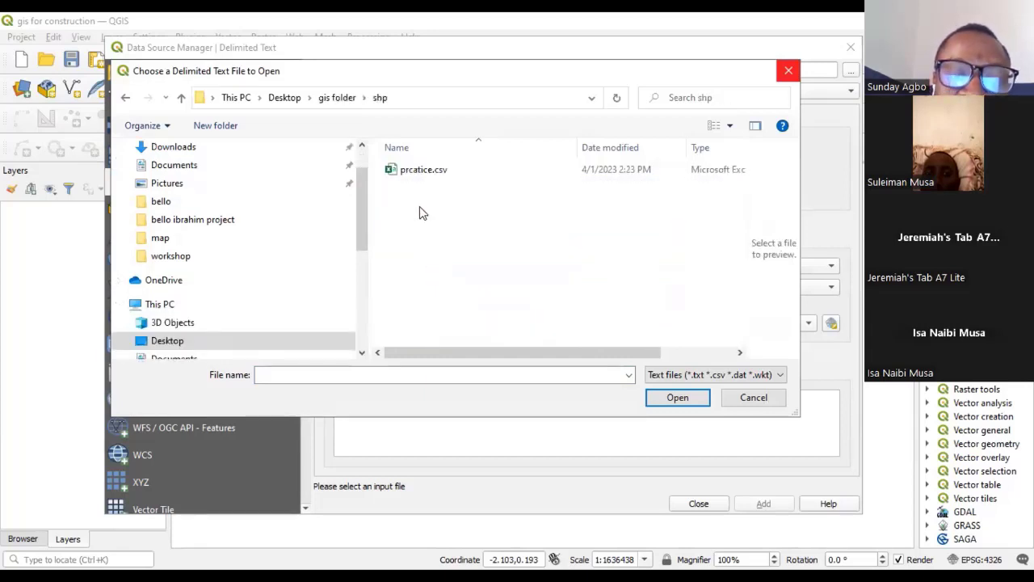
pyautogui.click(440, 172)
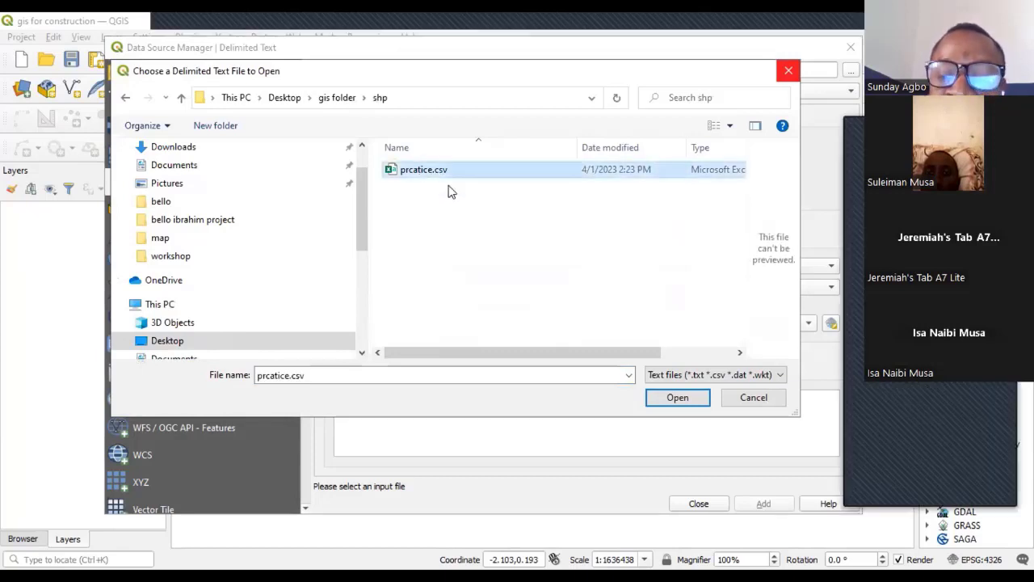
pyautogui.click(678, 398)
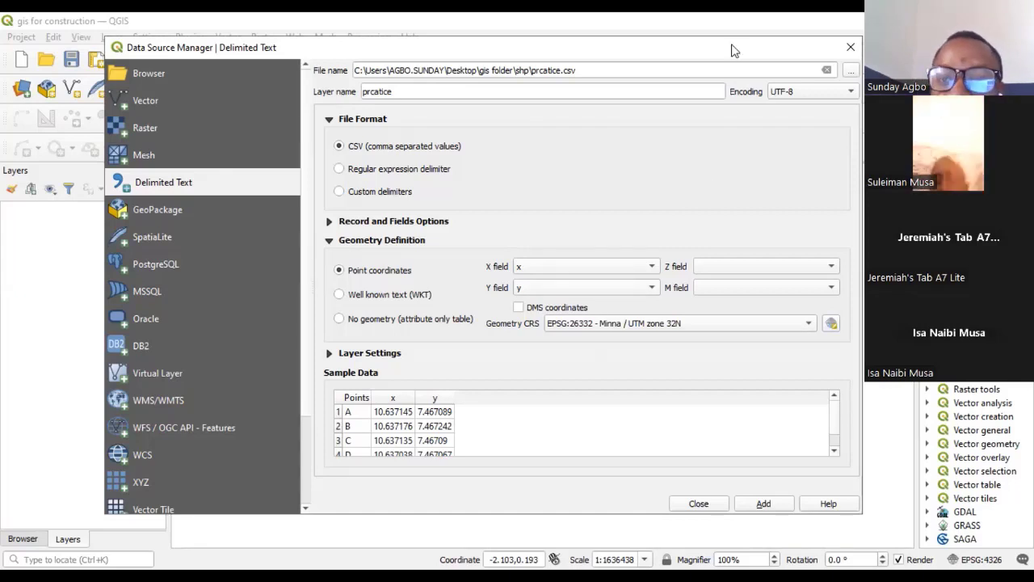
# Step: Add the prcatice point layer using the transformation "Inverse of UTM zone 32N + Minna to WGS 84 (13)" and close the Data Source Manager
pyautogui.moveTo(618, 50); pyautogui.dragTo(518, 44)
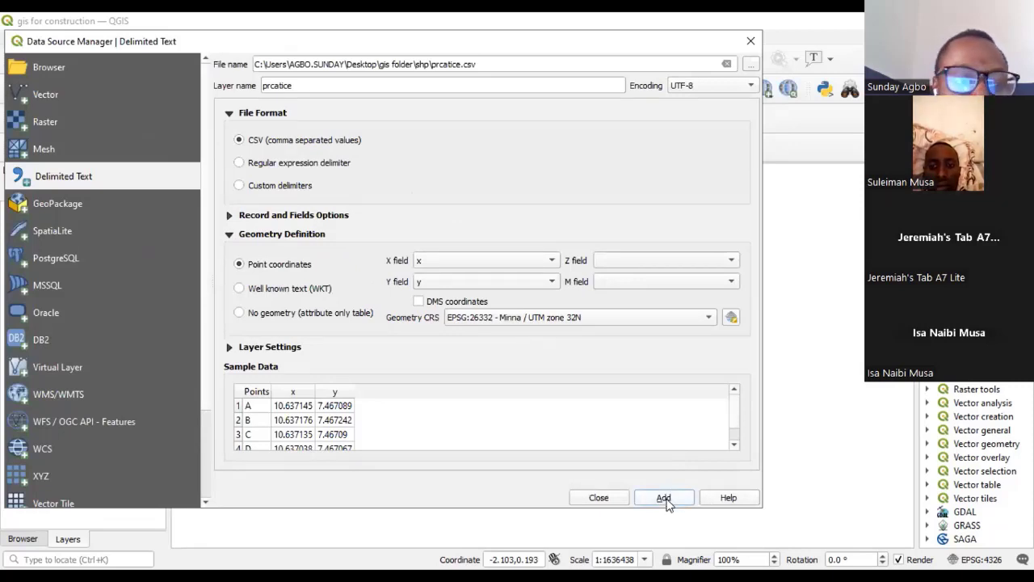
pyautogui.click(663, 498)
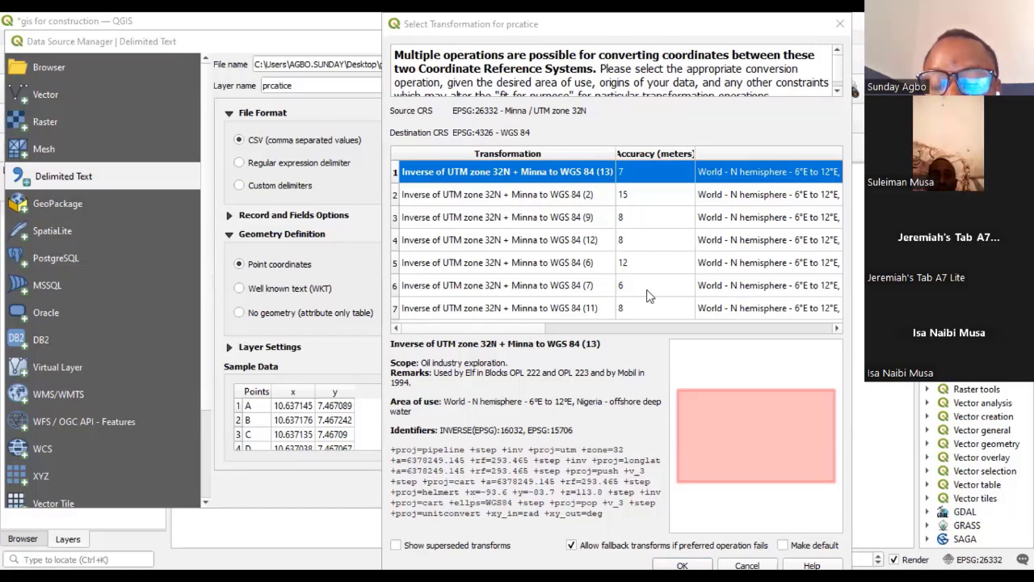
pyautogui.click(555, 200)
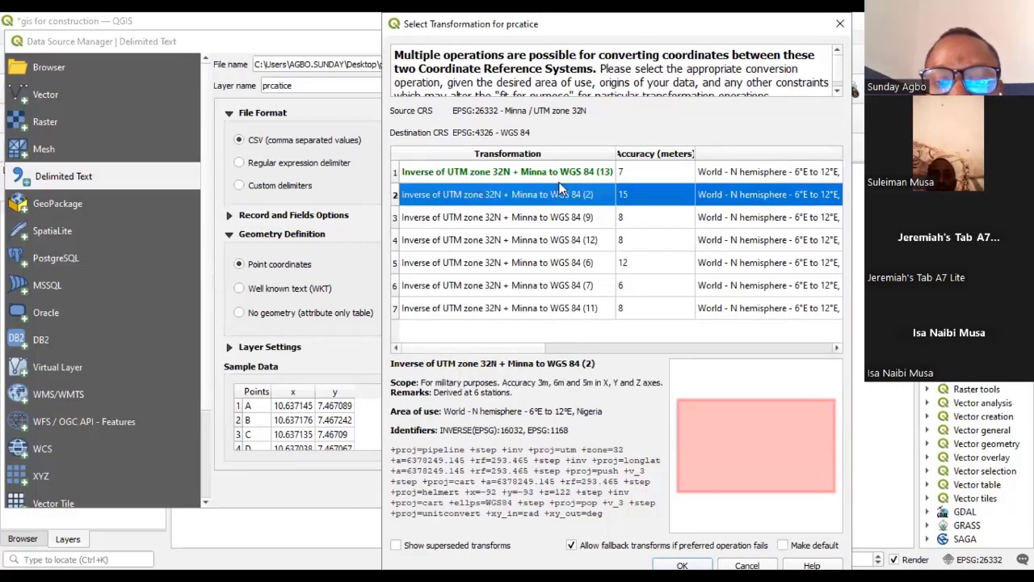
pyautogui.click(566, 171)
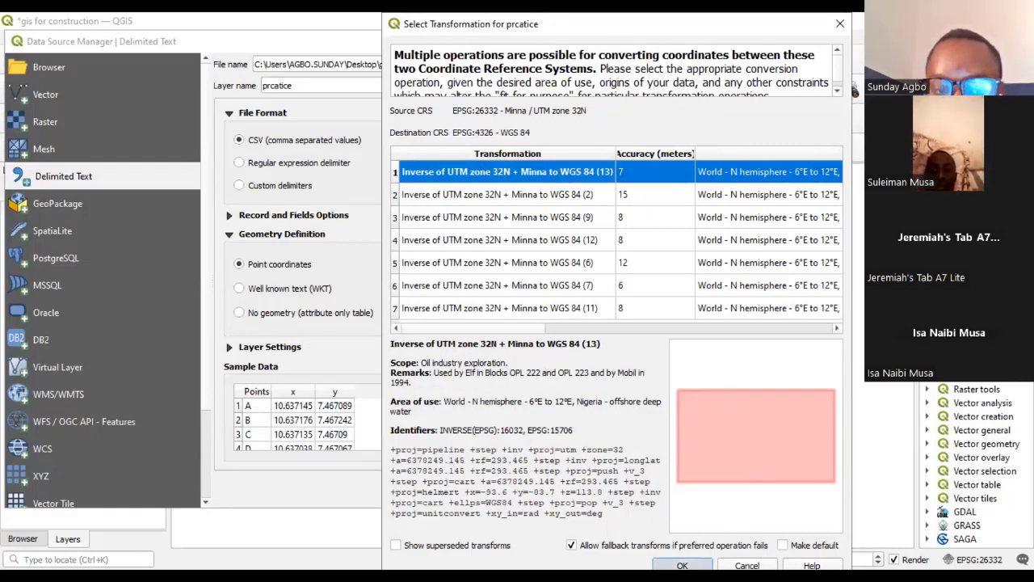
pyautogui.click(681, 564)
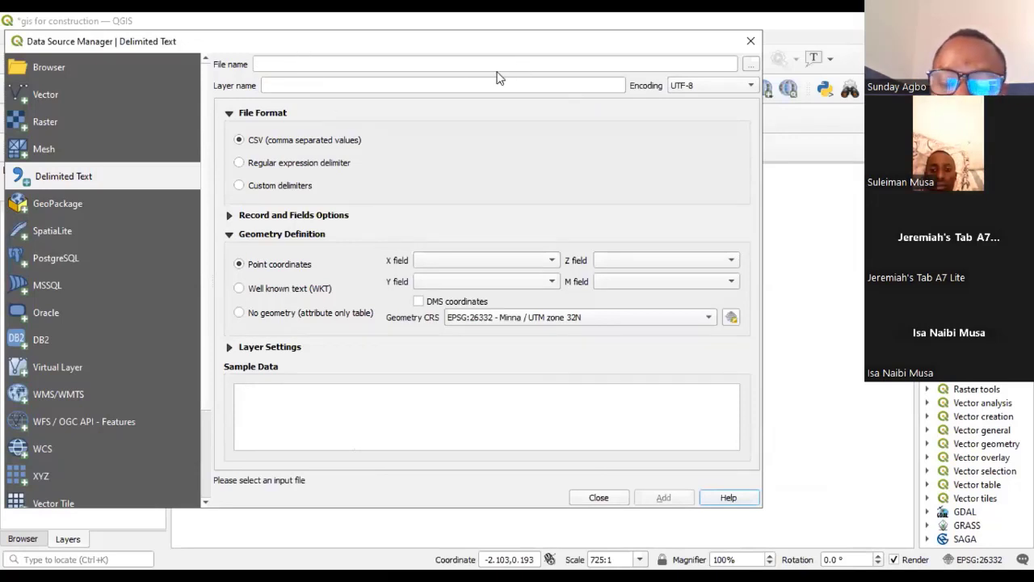
pyautogui.moveTo(448, 42); pyautogui.dragTo(546, 40)
pyautogui.click(694, 484)
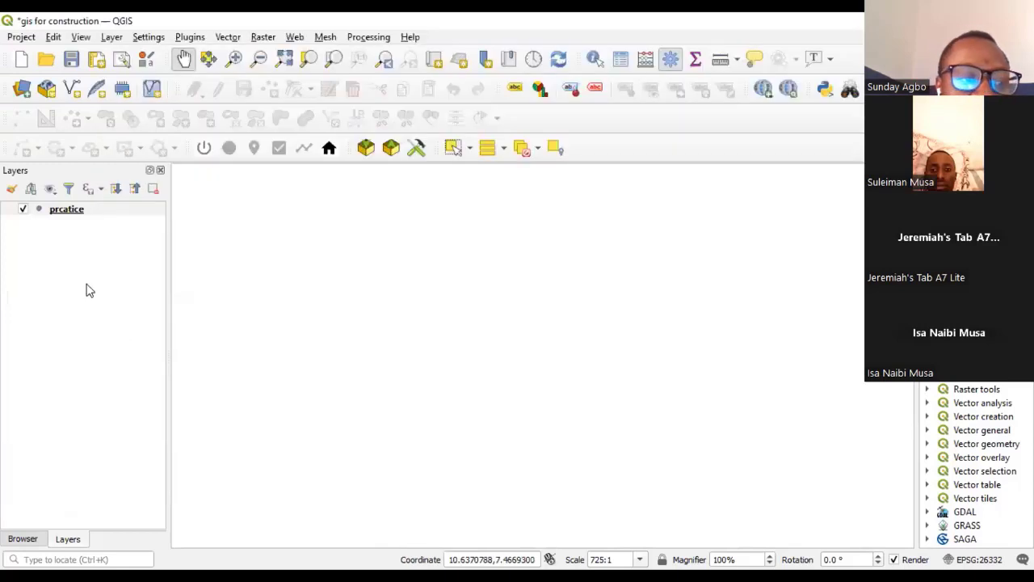
# Step: Zoom to the prcatice layer and examine how its points are distributed on the map
pyautogui.click(95, 212)
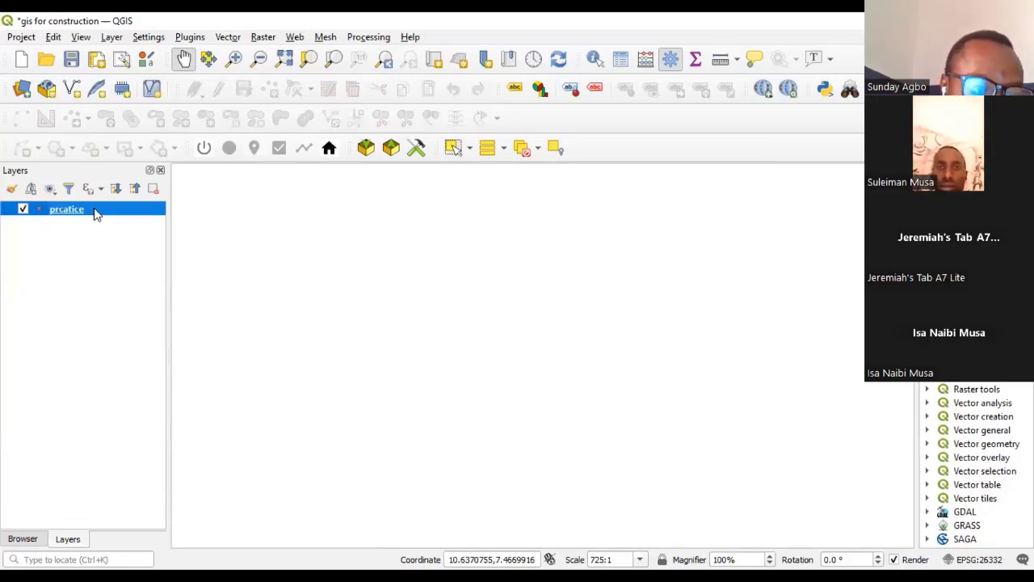
pyautogui.rightClick(95, 212)
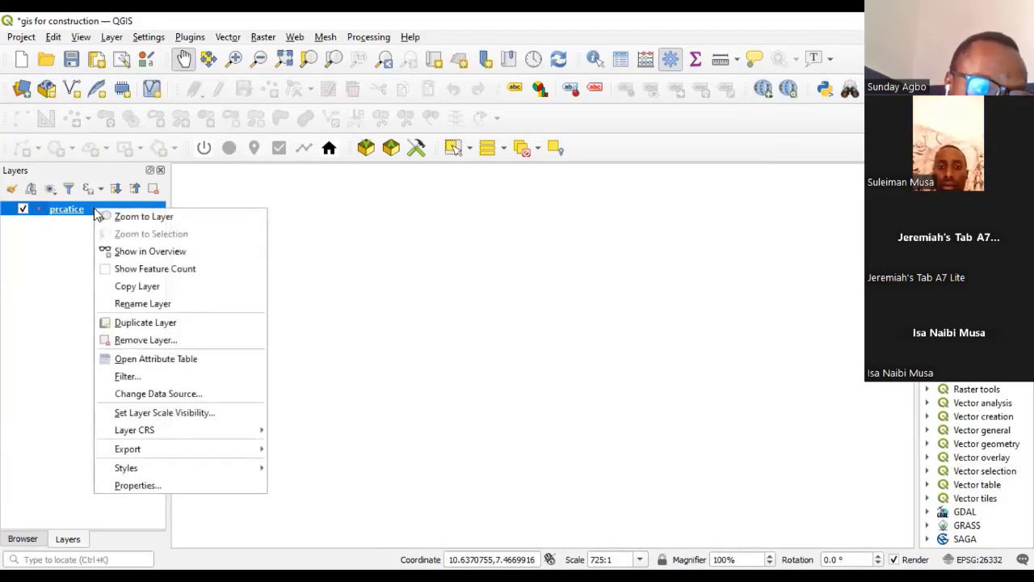
pyautogui.click(146, 217)
pyautogui.scroll(-4, 482, 311)
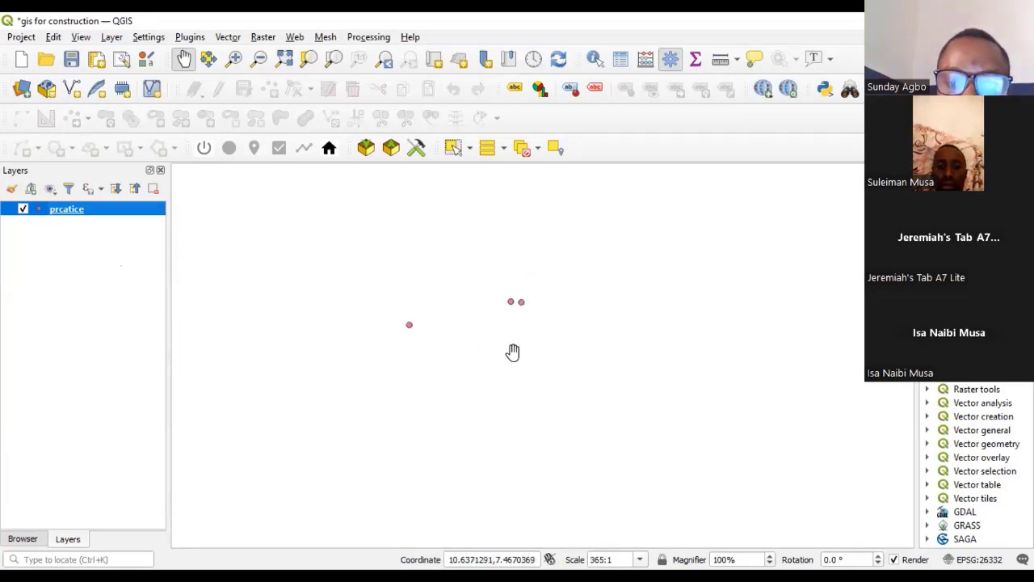
pyautogui.scroll(2, 529, 402)
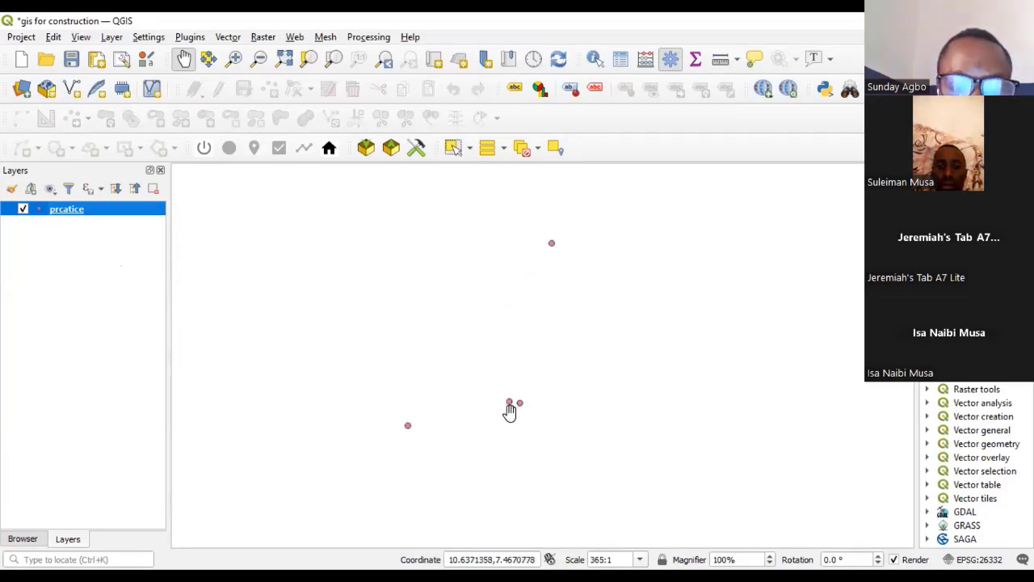
pyautogui.scroll(1, 508, 408)
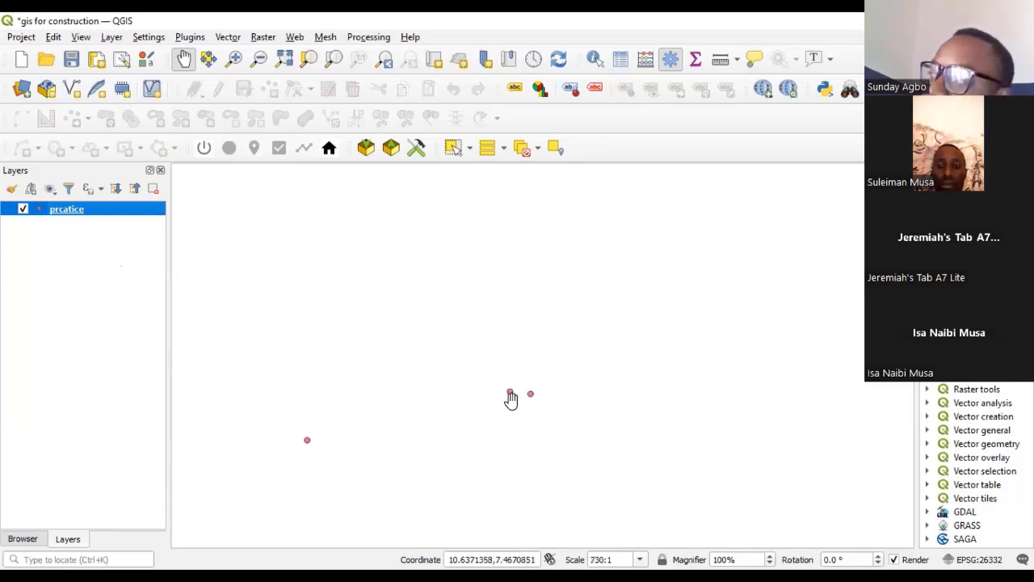
pyautogui.scroll(2, 510, 399)
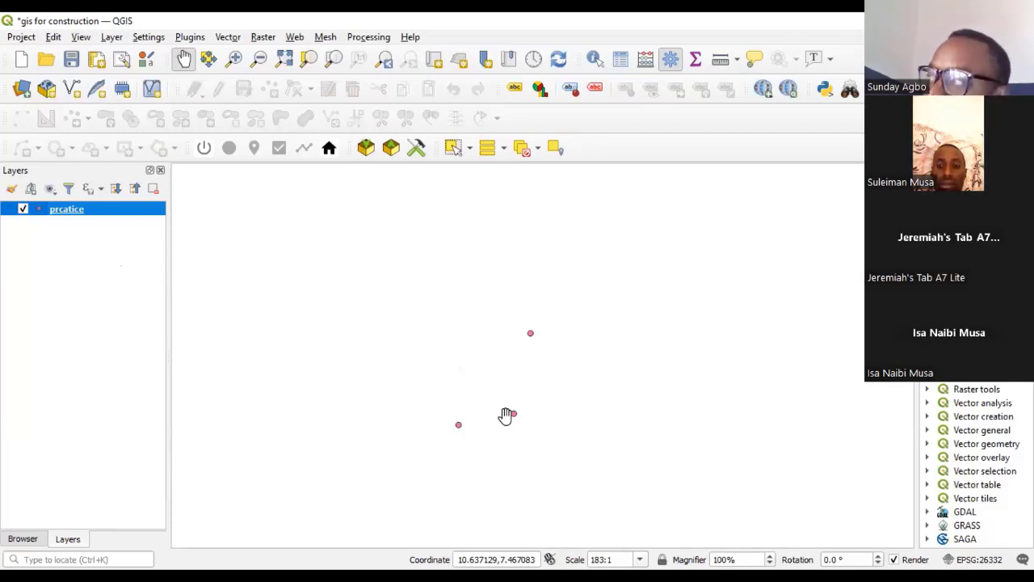
pyautogui.scroll(3, 503, 419)
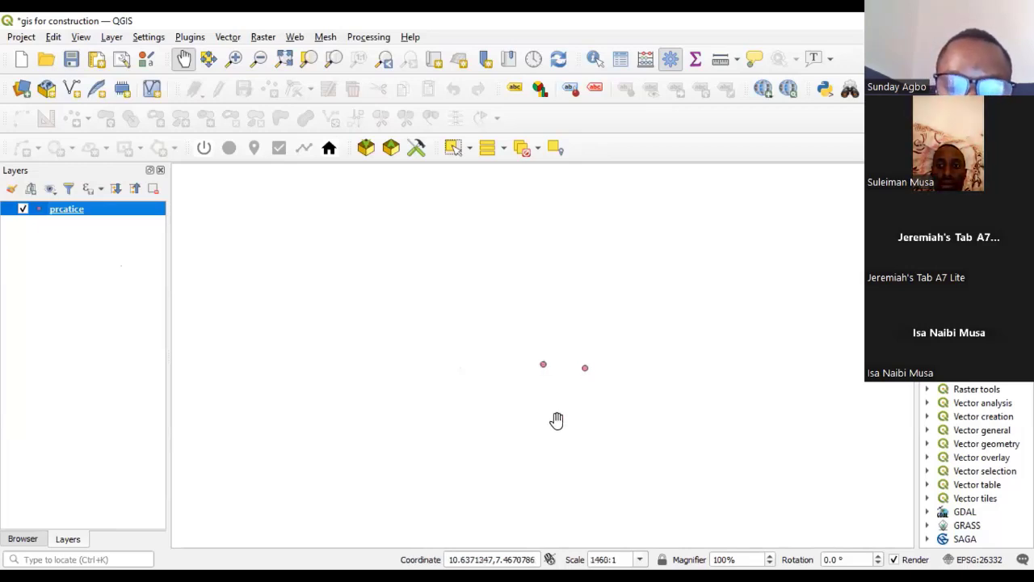
pyautogui.scroll(-1, 564, 458)
pyautogui.scroll(-1, 472, 445)
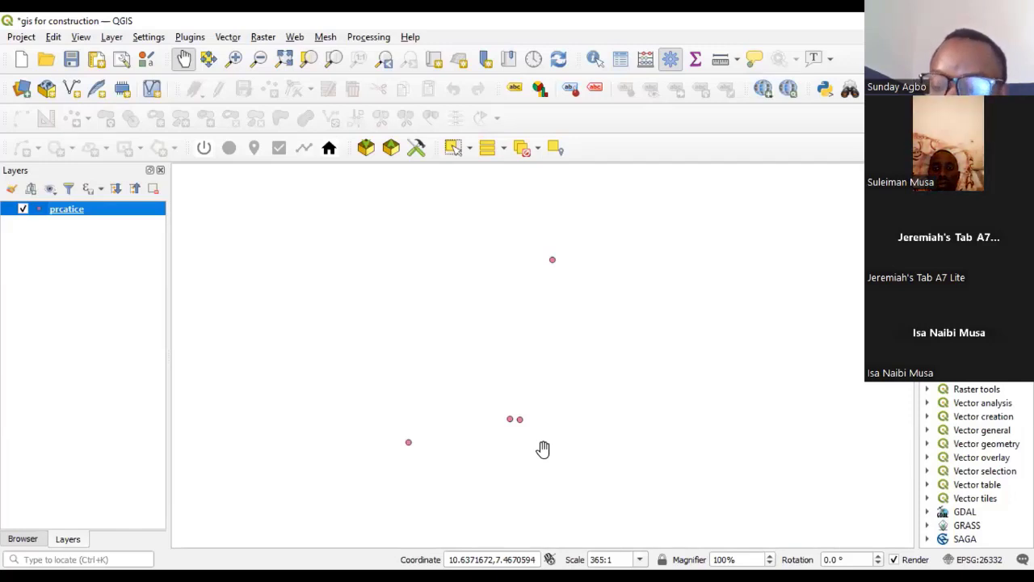
pyautogui.scroll(-2, 543, 448)
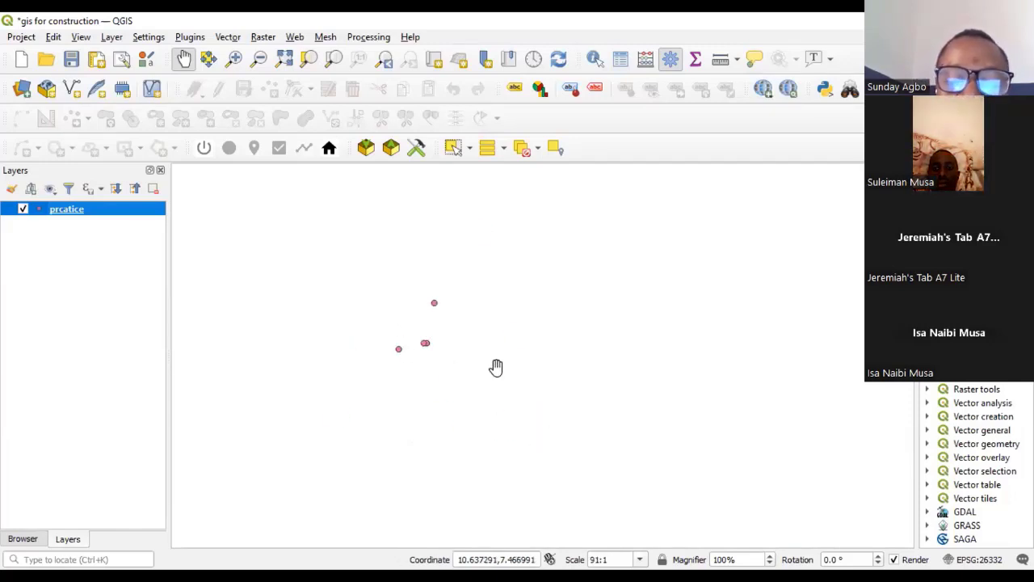
pyautogui.scroll(-2, 429, 349)
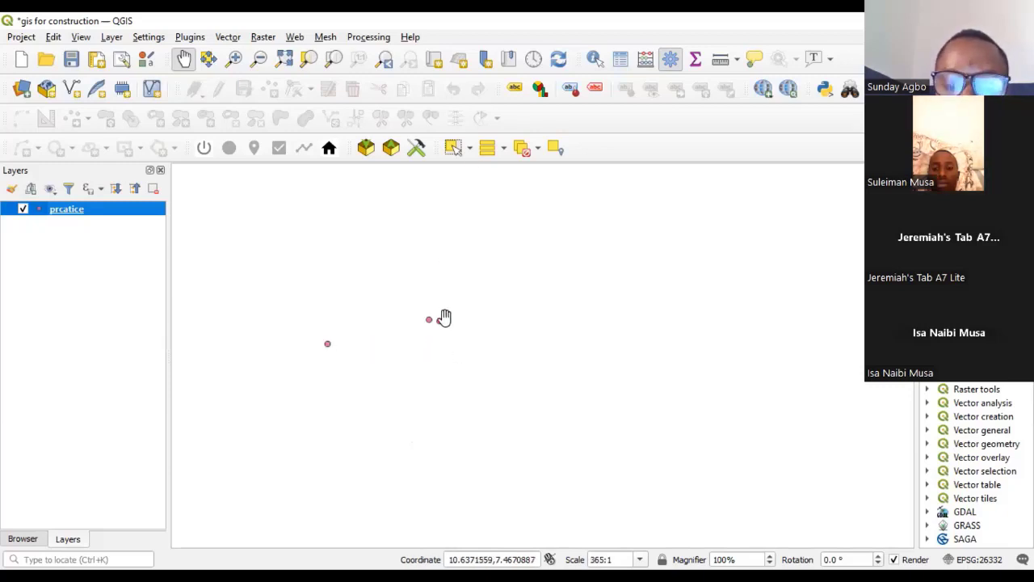
pyautogui.scroll(-2, 447, 358)
pyautogui.scroll(2, 448, 358)
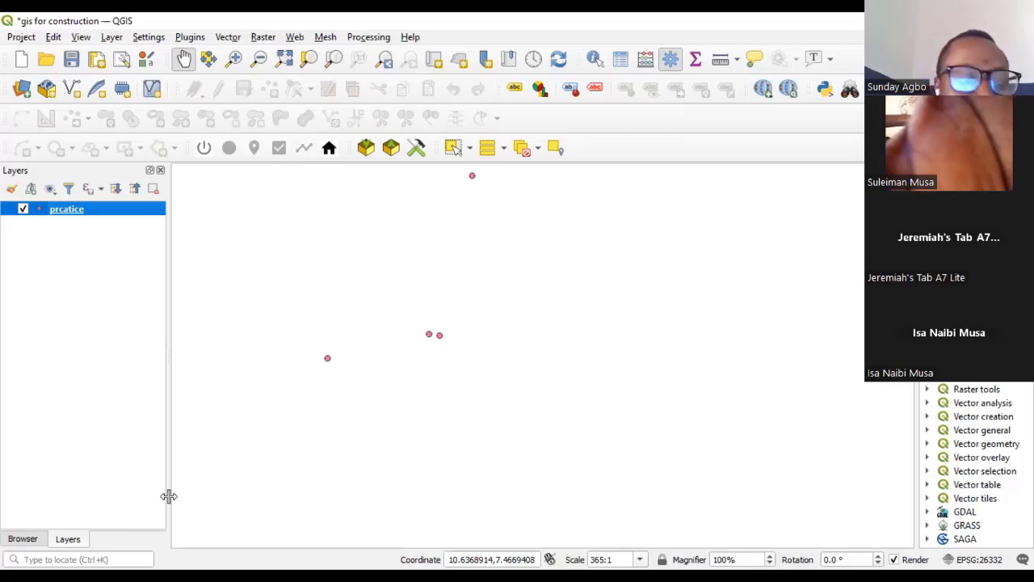
# Step: Add the GOOGLE MAP XYZ tiles to the map with the "Minna to WGS 84 (13)" transformation for UTM zone 32N
pyautogui.click(31, 539)
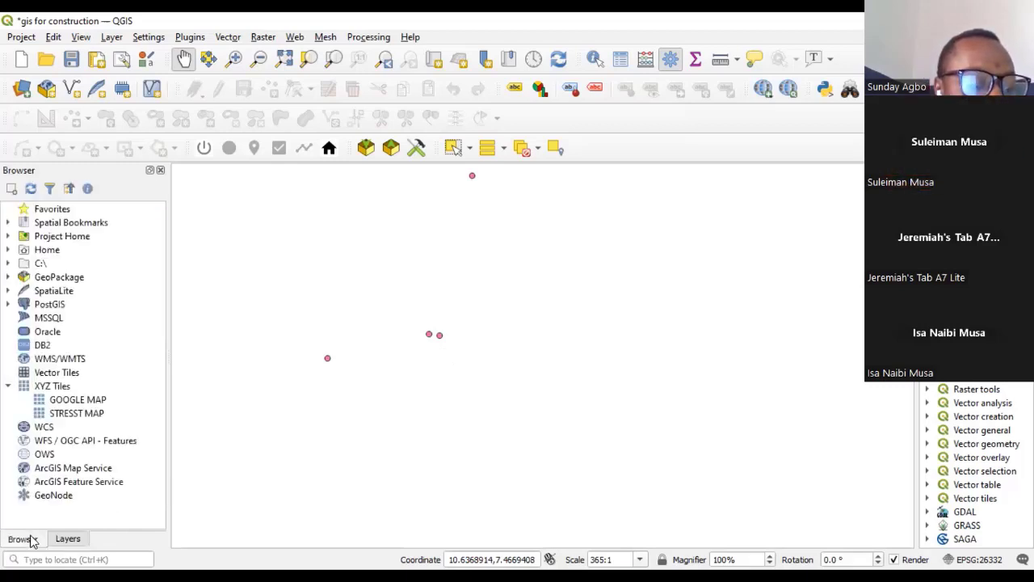
pyautogui.click(72, 401)
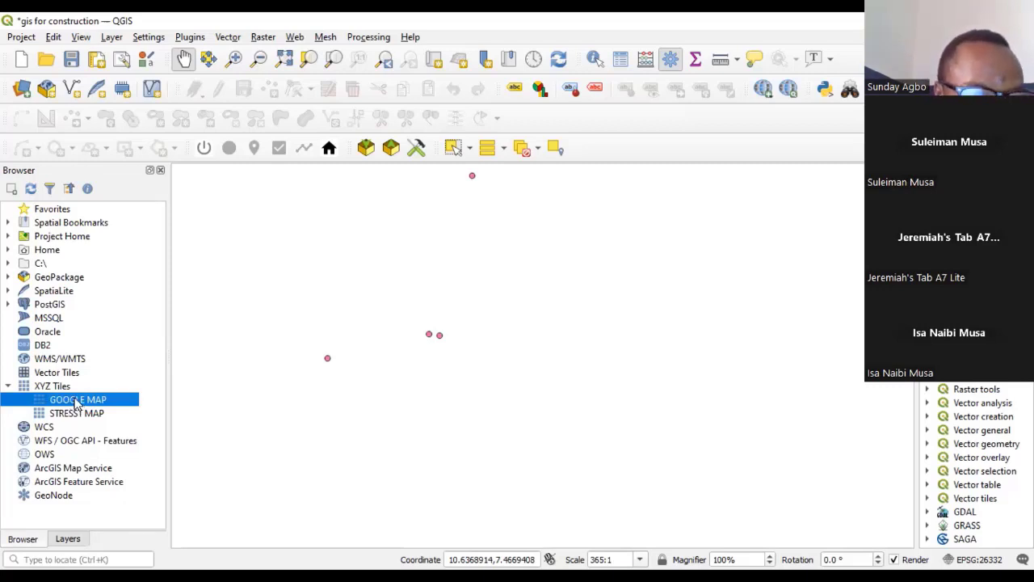
pyautogui.moveTo(76, 404); pyautogui.dragTo(452, 439)
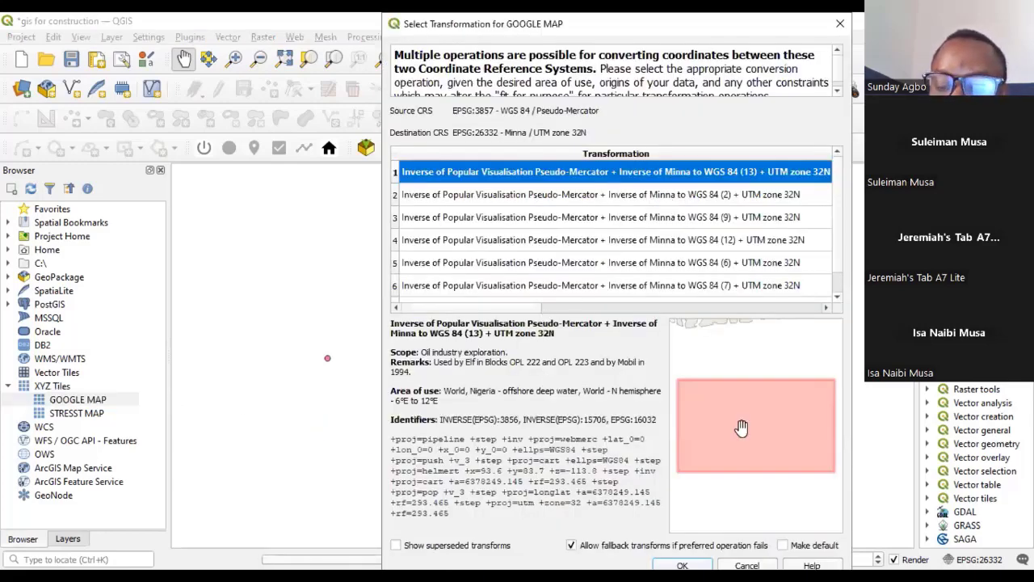
pyautogui.click(682, 564)
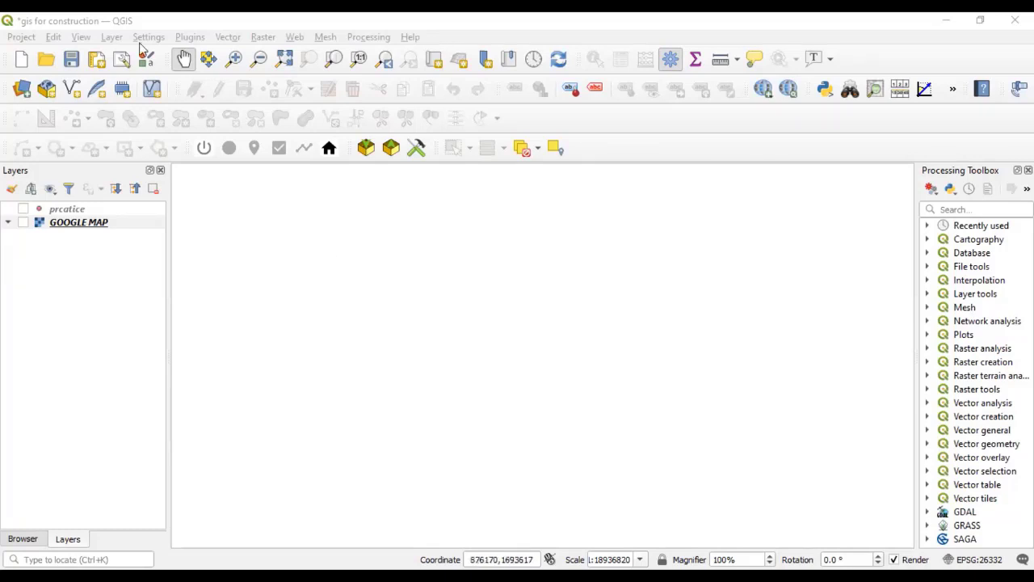
pyautogui.click(111, 37)
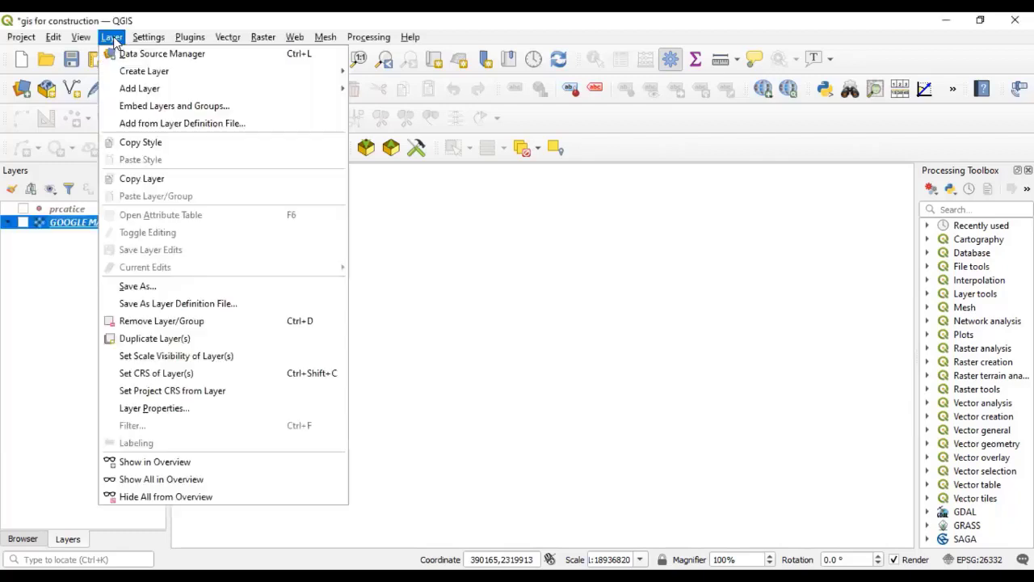
pyautogui.moveTo(158, 73)
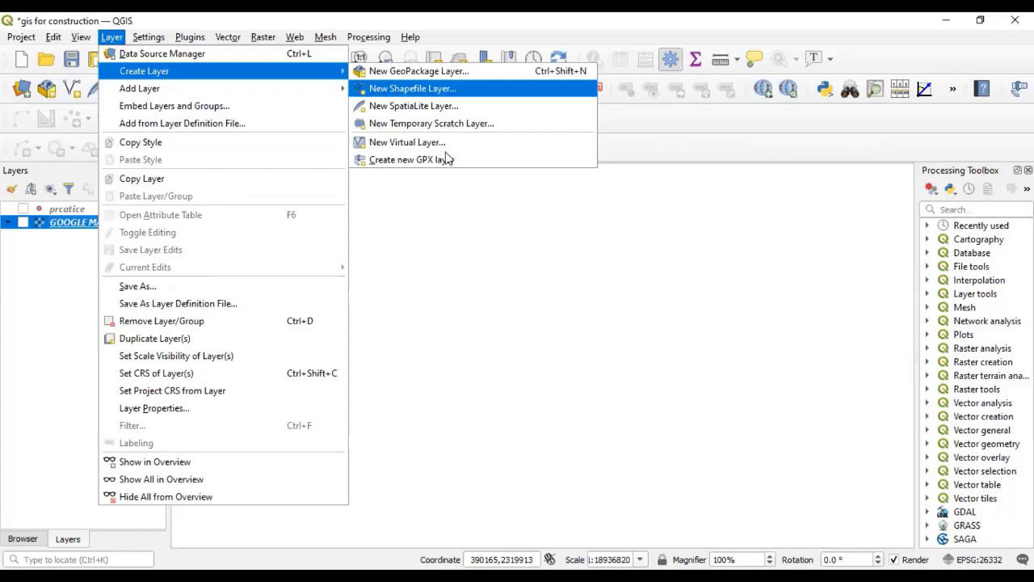
pyautogui.press('Return')
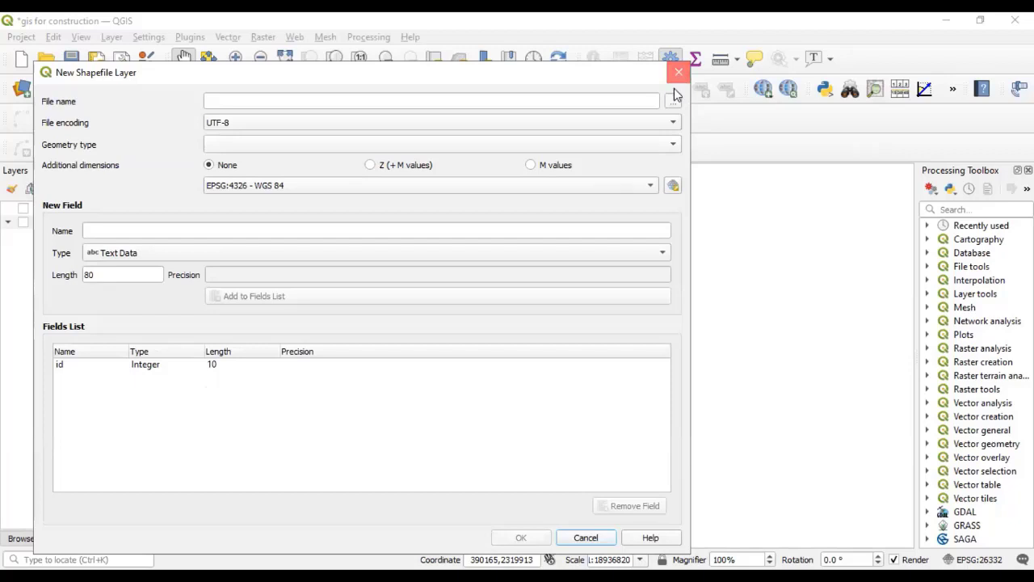
pyautogui.press('Escape')
# Step: Set the project CRS to EPSG:4326 - WGS 84, using "Inverse of UTM zone 32N + Minna to WGS 84 (13)" for the prcatice layer
pyautogui.click(22, 37)
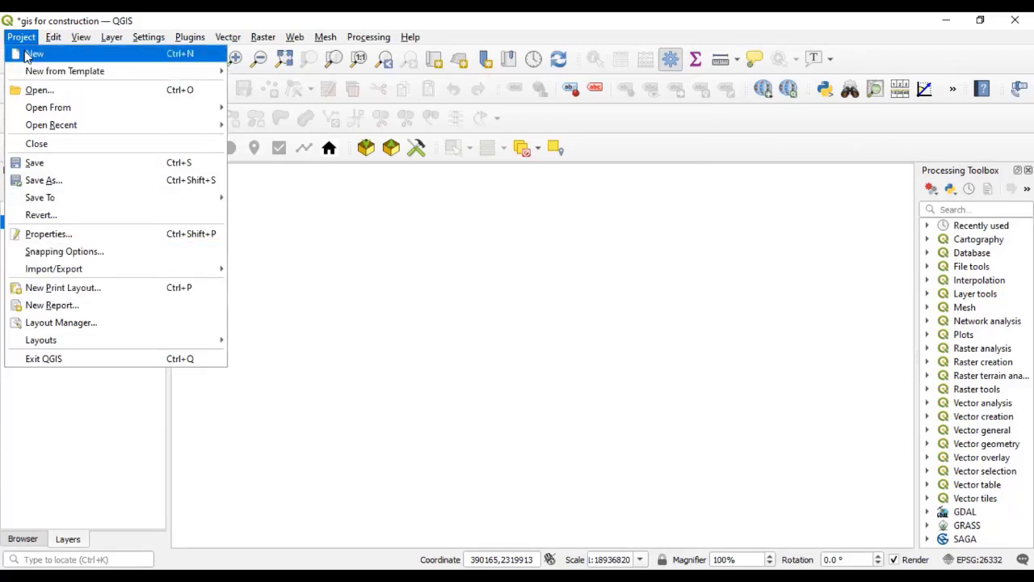
pyautogui.click(70, 235)
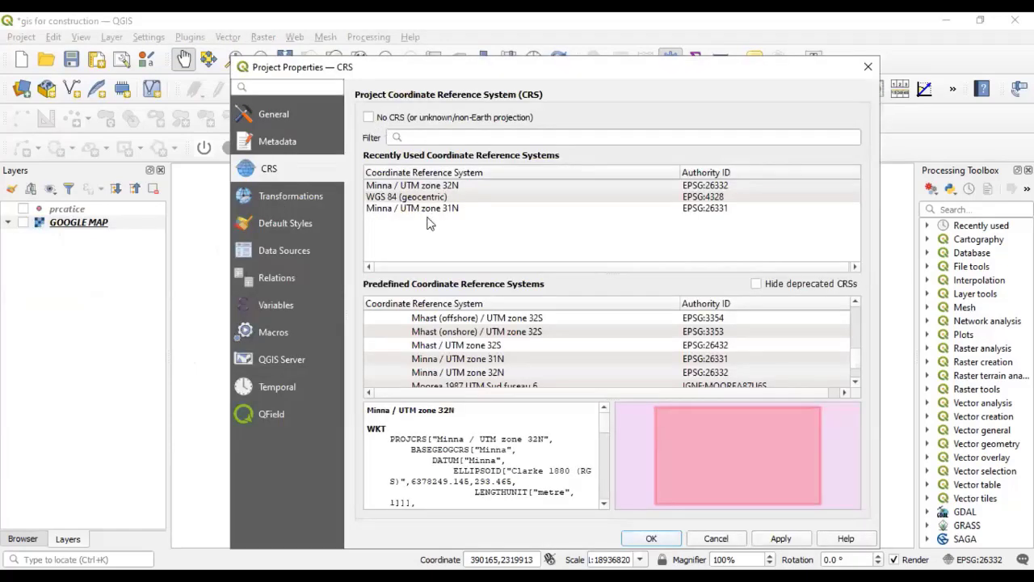
pyautogui.click(412, 198)
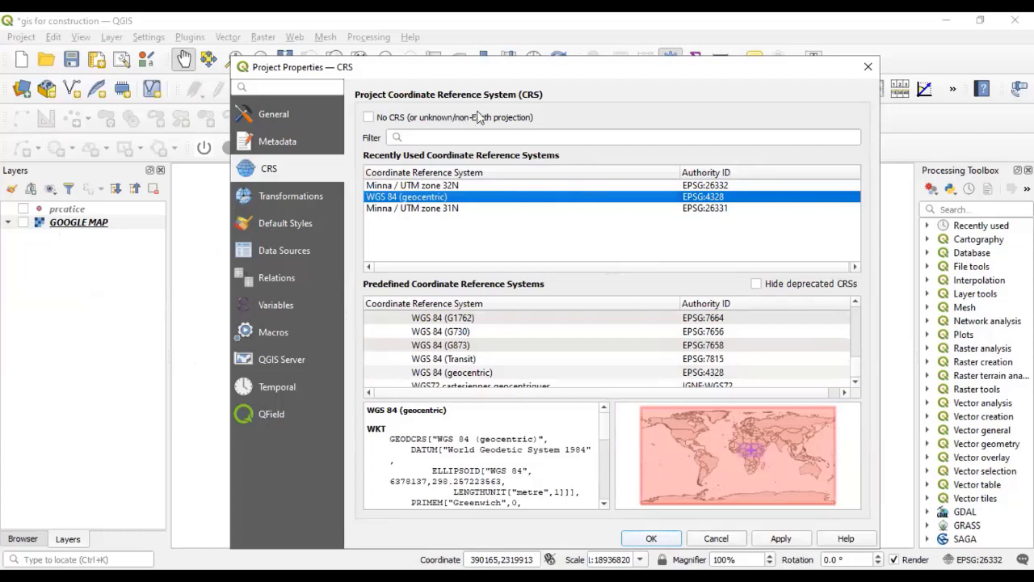
pyautogui.click(369, 118)
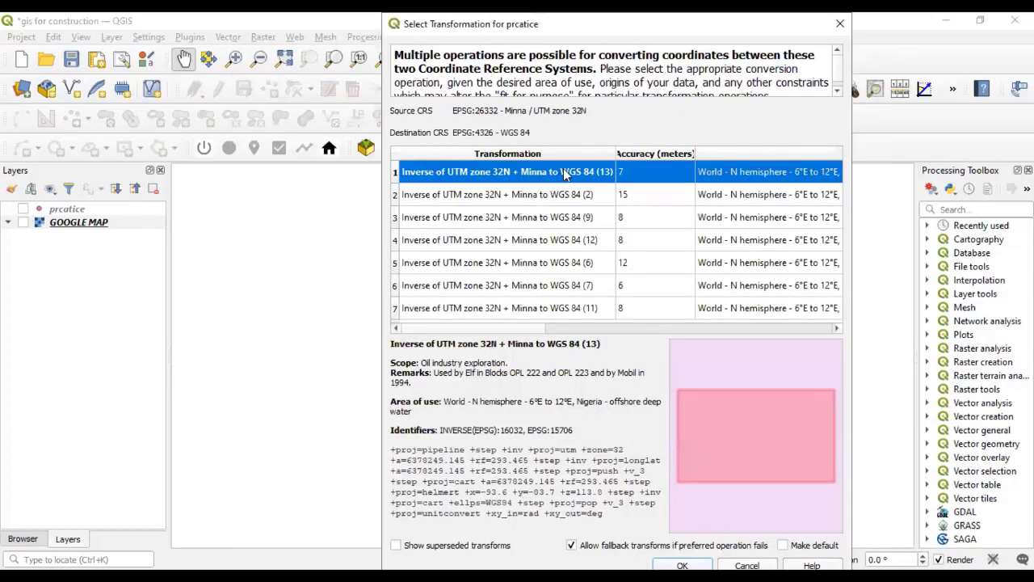
pyautogui.click(683, 567)
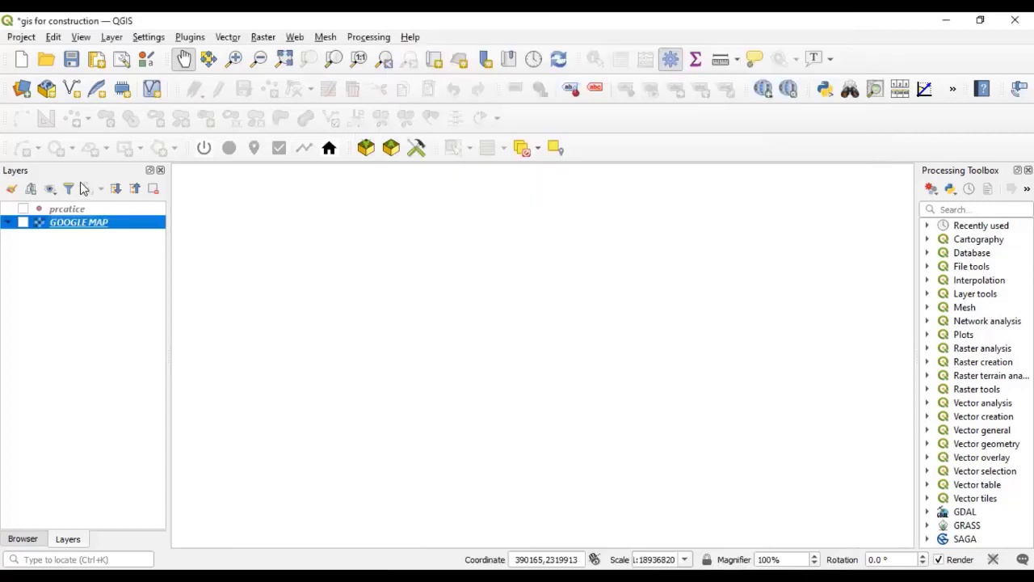
# Step: Start creating a new shapefile layer
pyautogui.click(111, 38)
pyautogui.moveTo(160, 72)
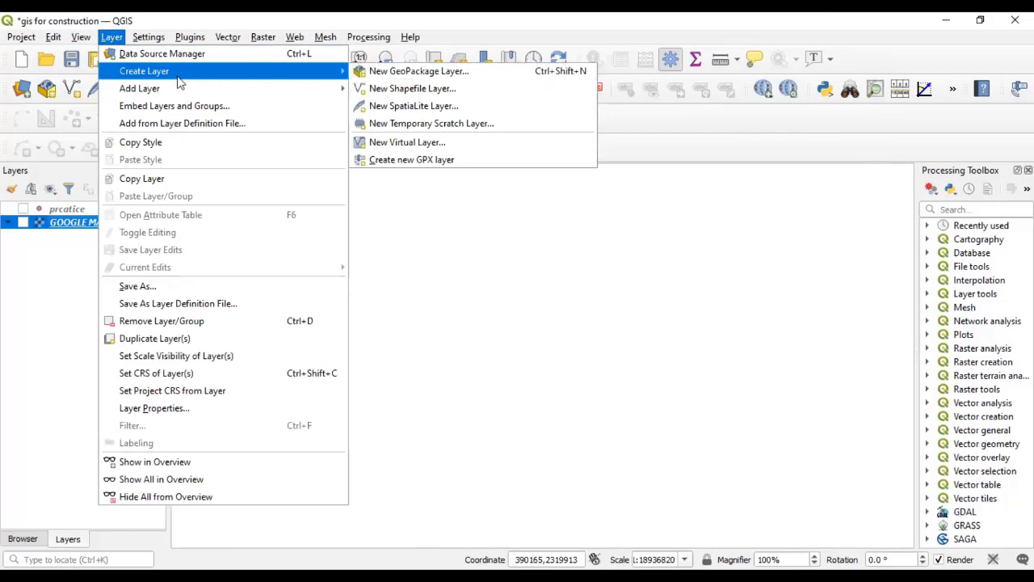
pyautogui.click(422, 90)
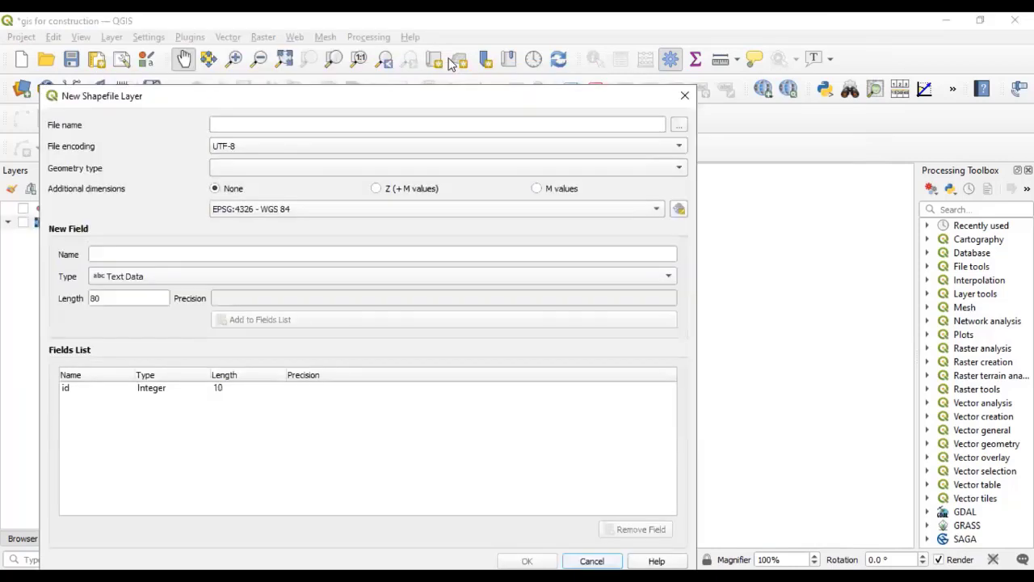